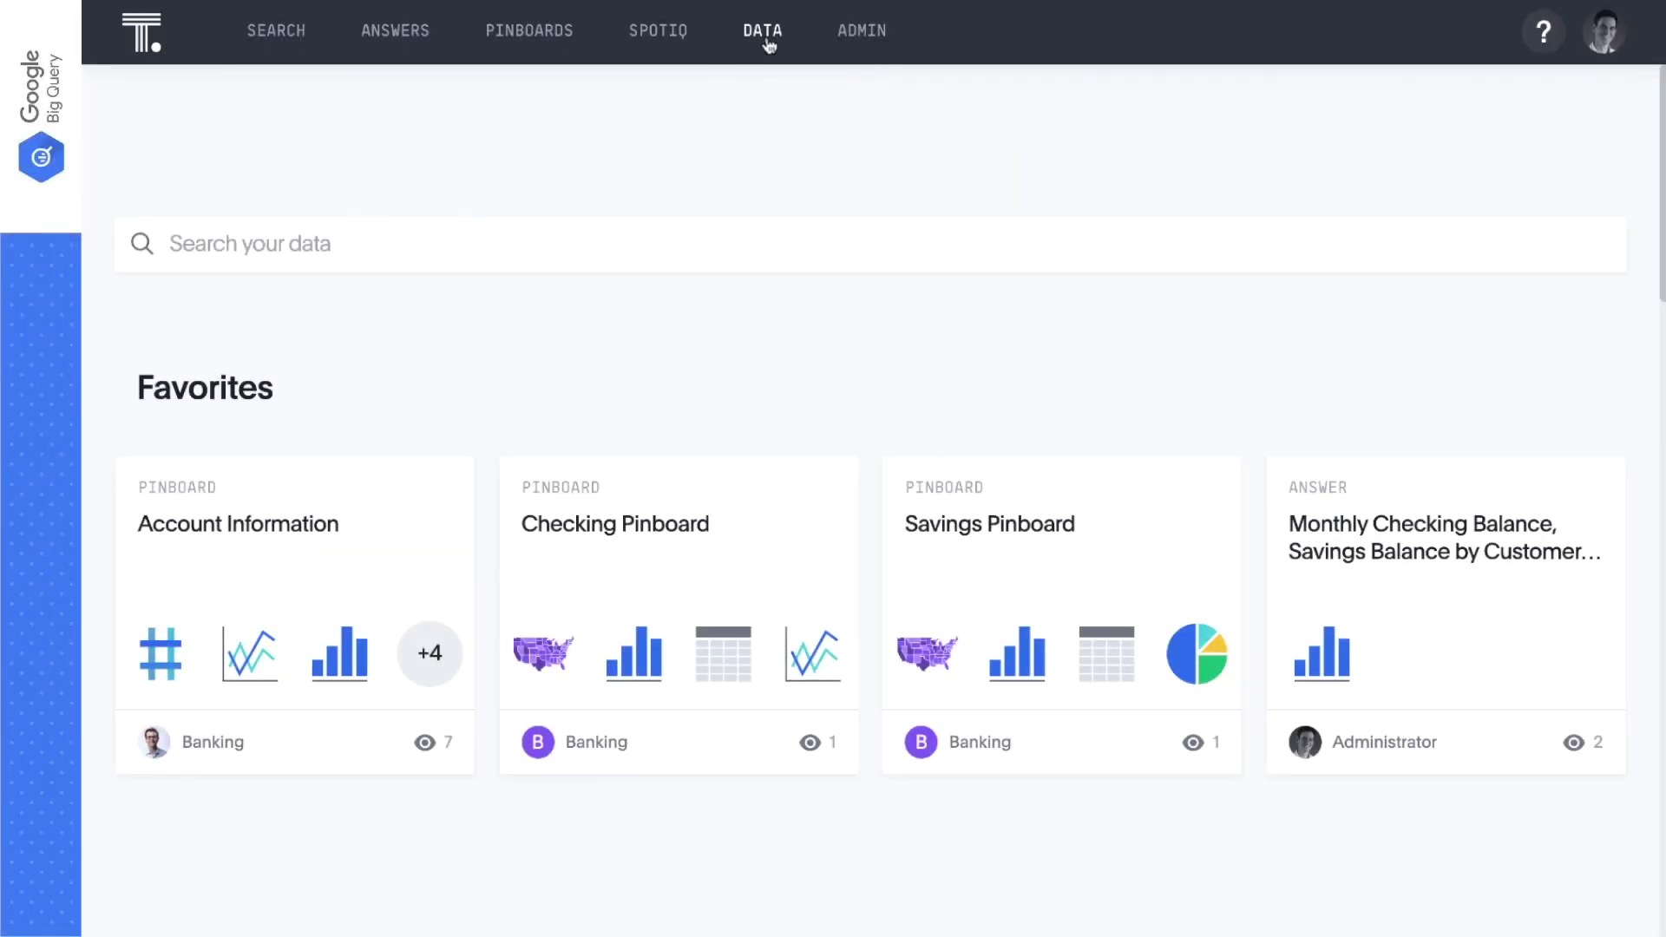
# Start adding a new data connection from the Data page's Connections list
pyautogui.click(768, 45)
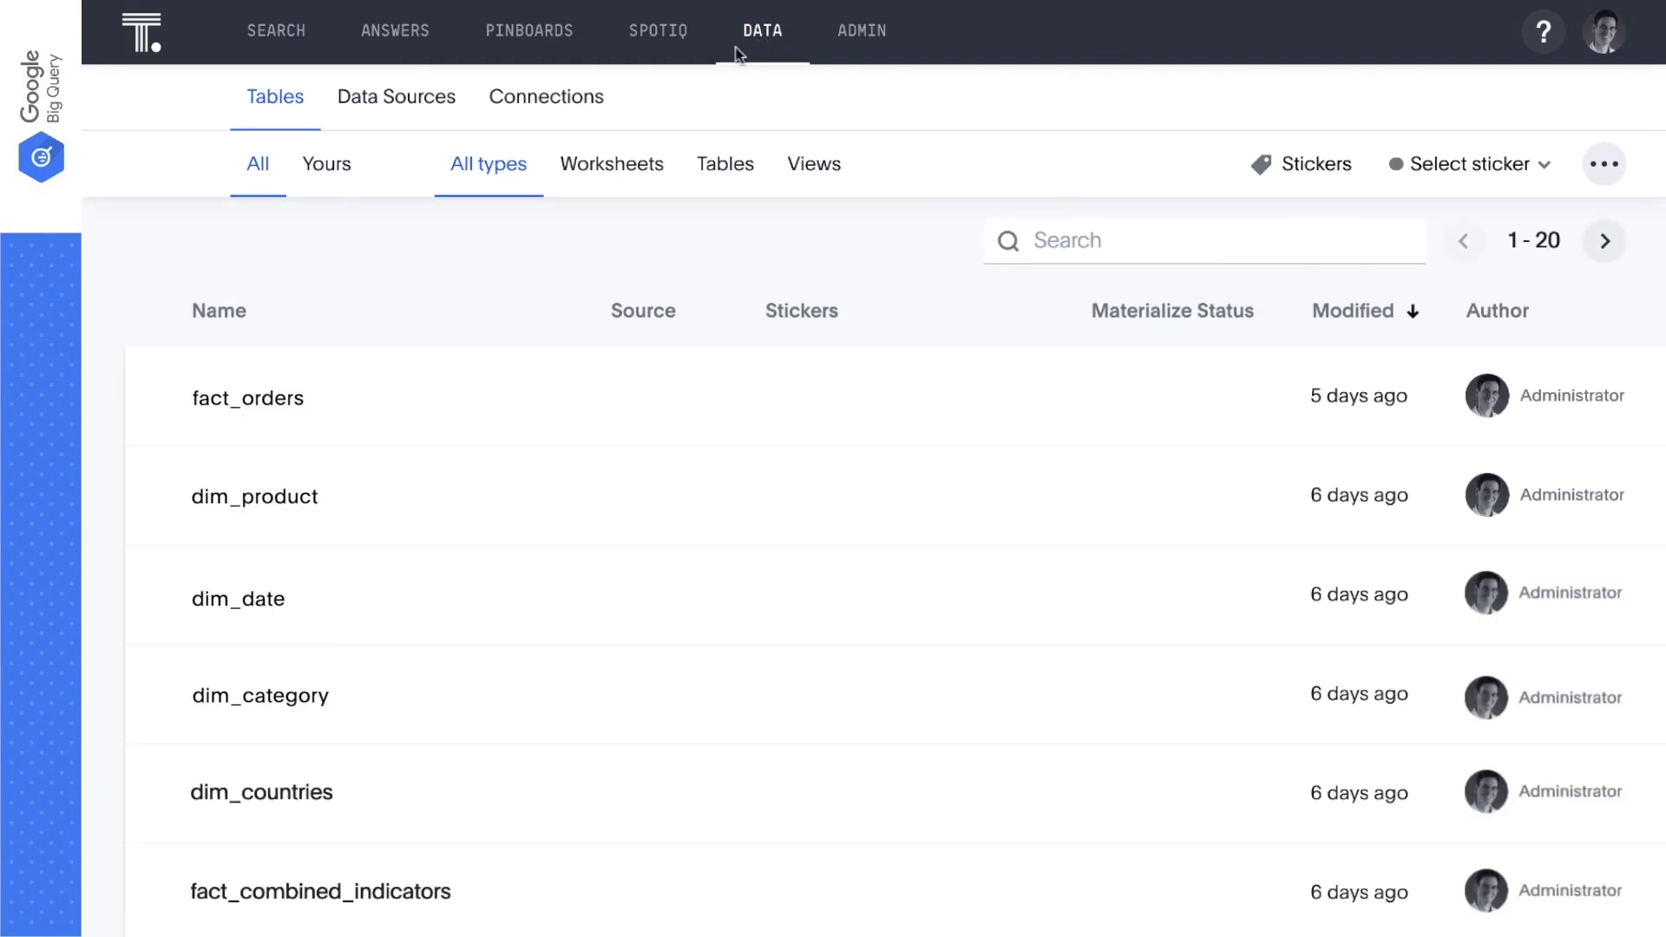
pyautogui.click(597, 108)
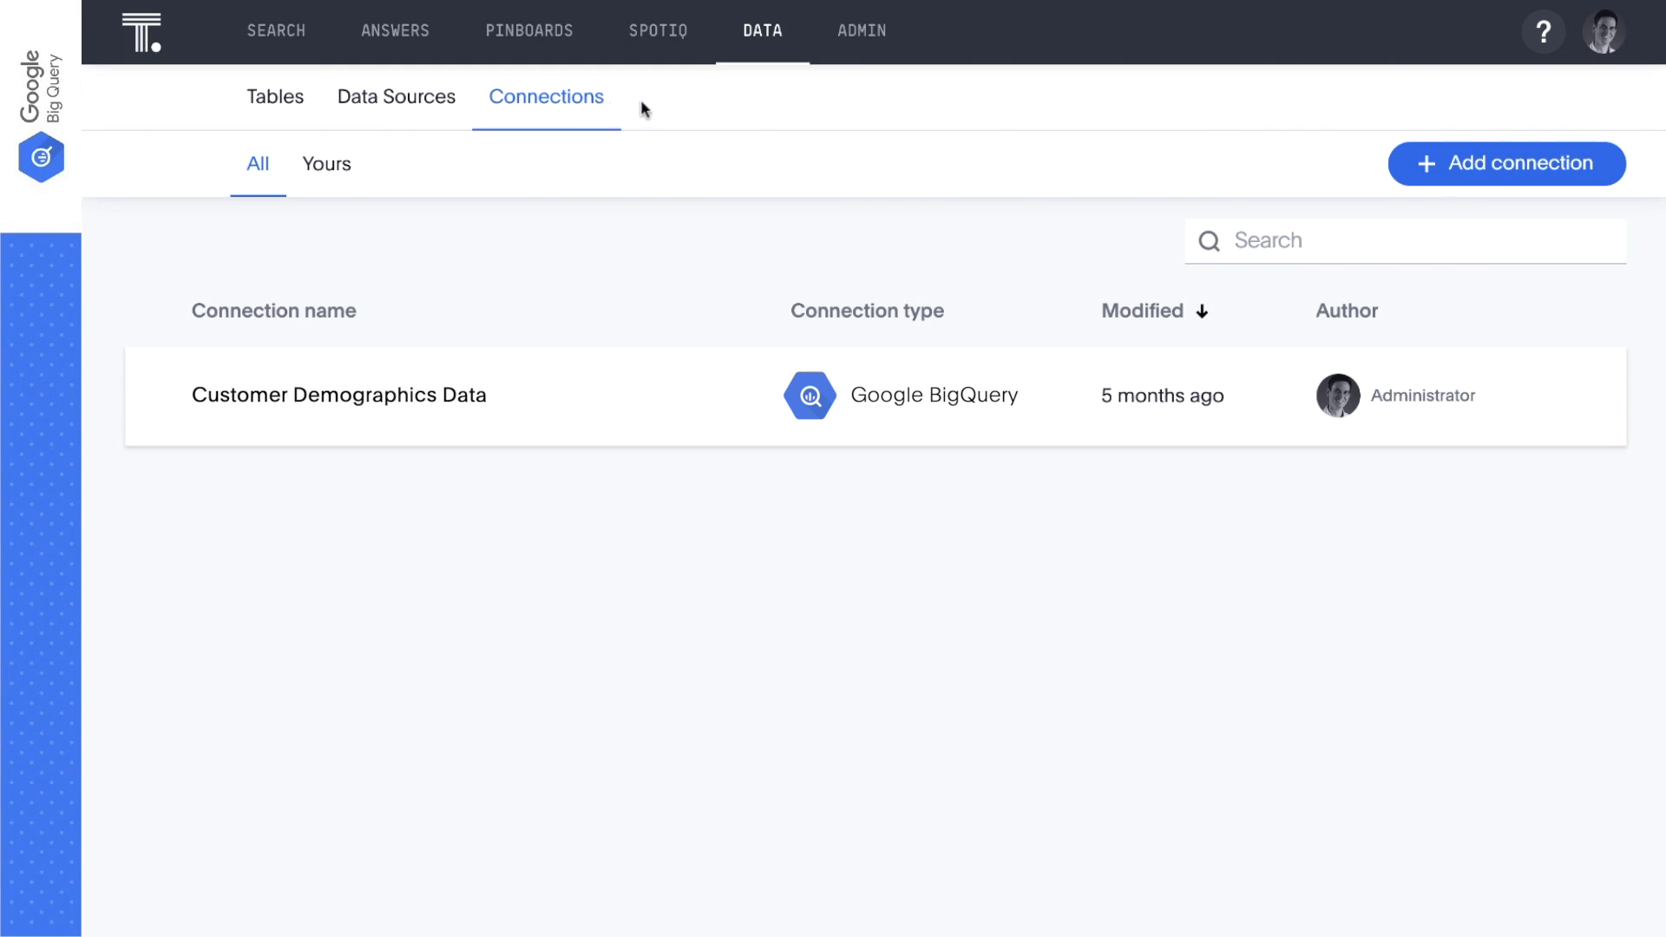
pyautogui.click(1426, 166)
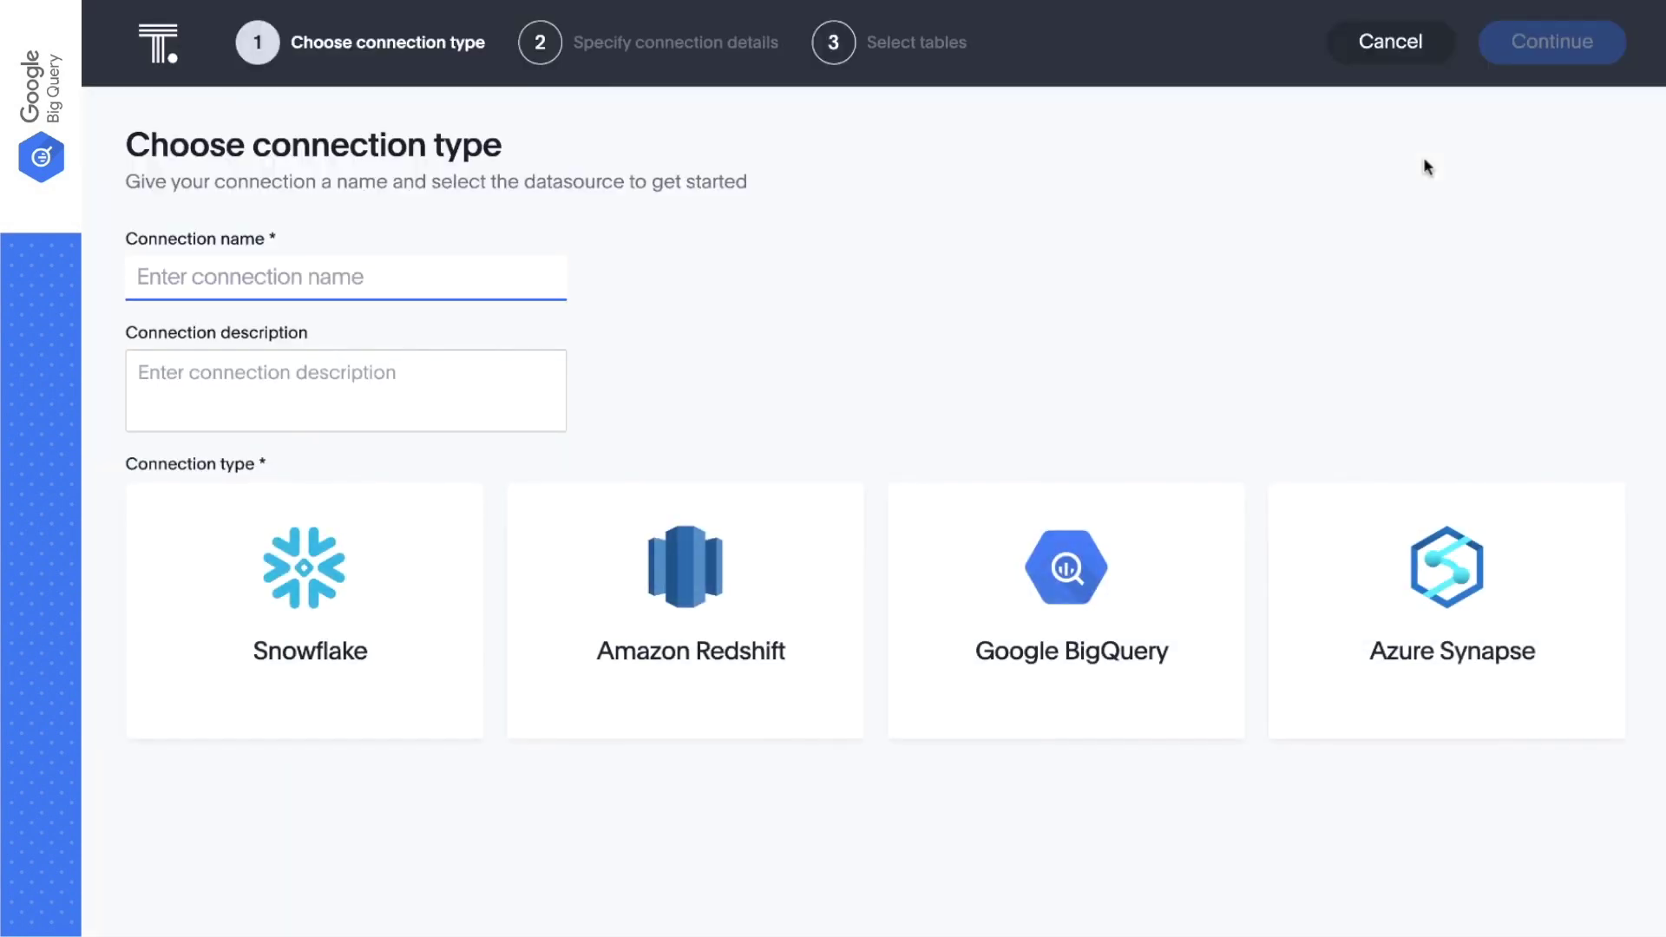
# Name the connection 'BigQuery Banking Data' and choose Google BigQuery as its type
pyautogui.write('BigQuer')
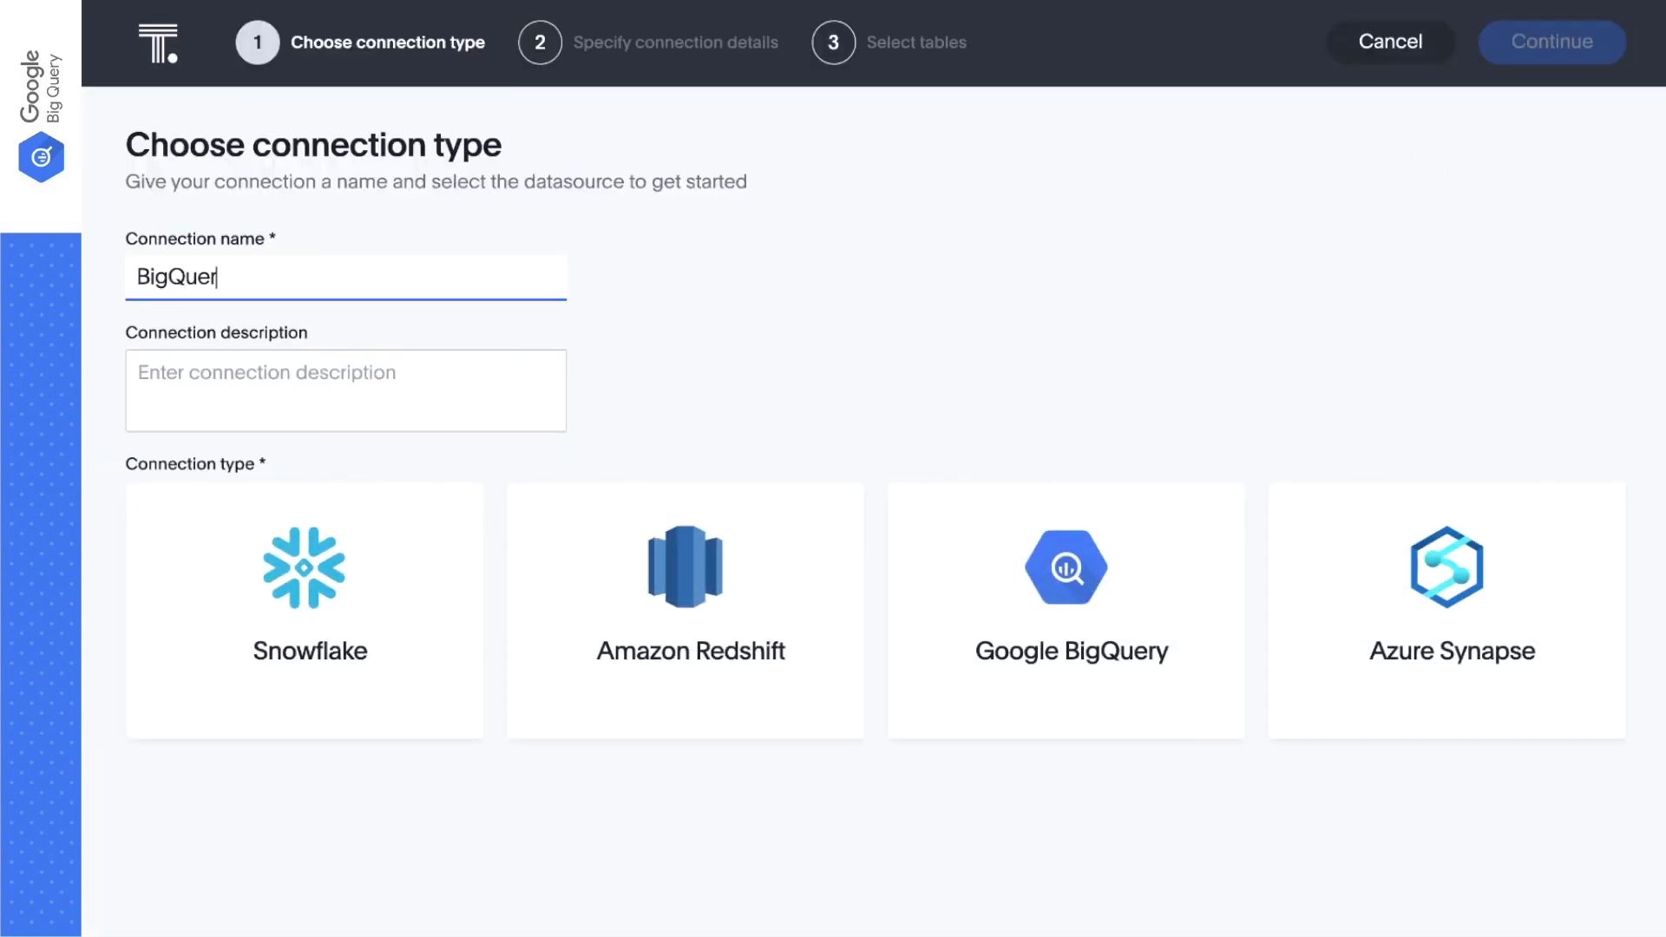
pyautogui.write('y Banking Data')
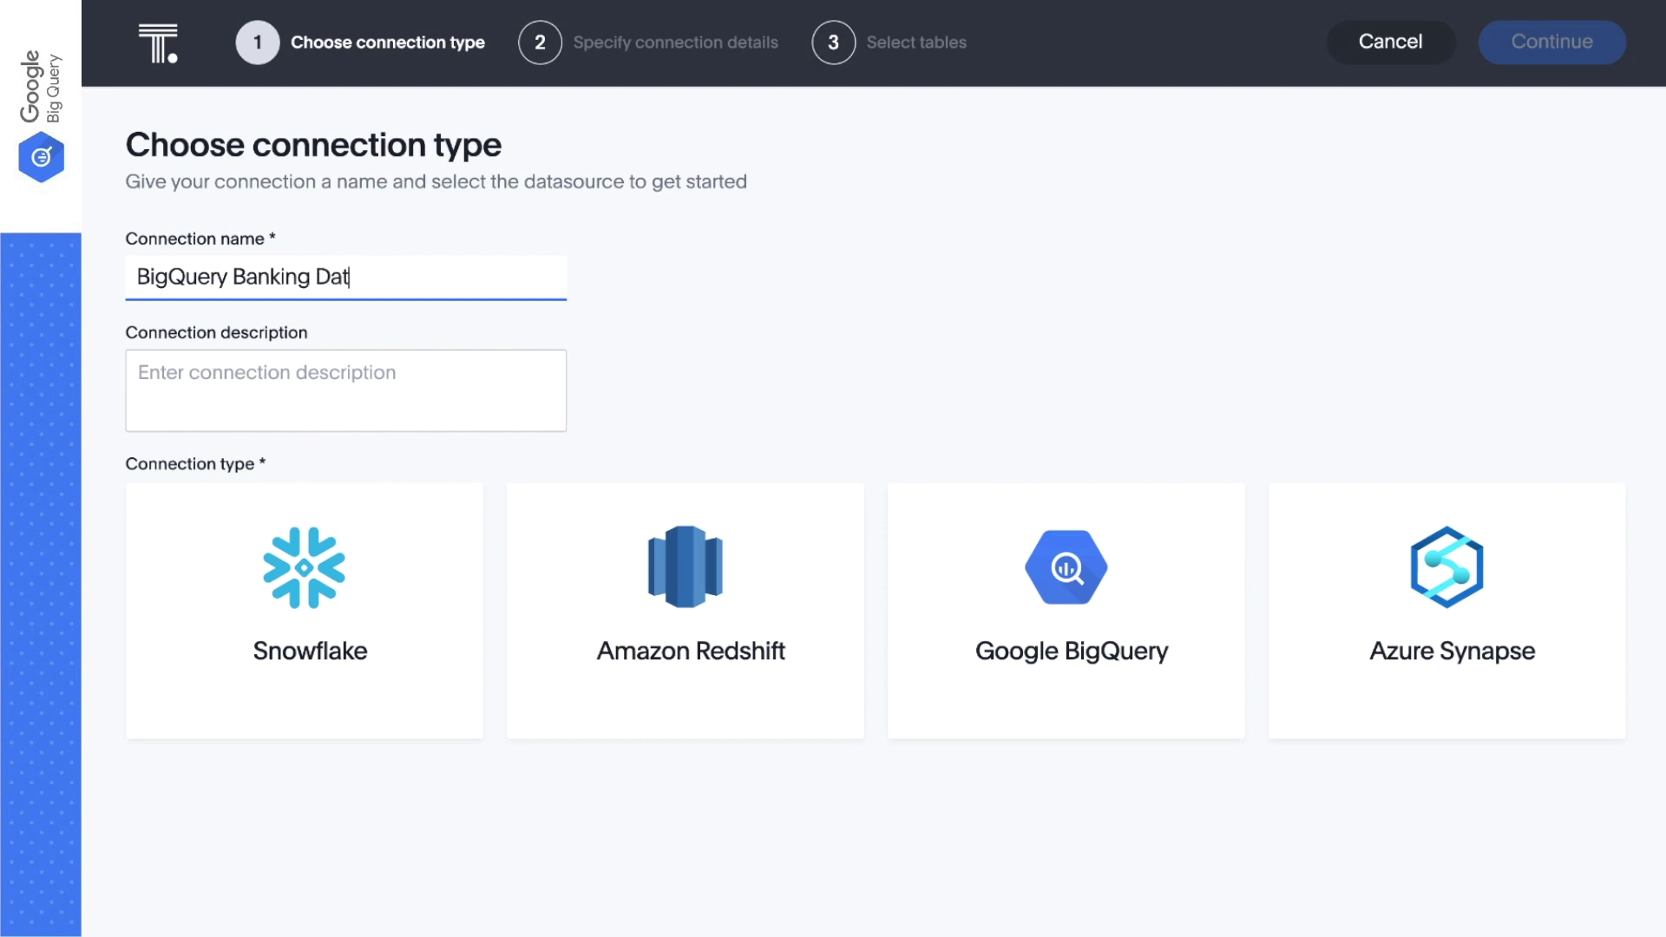
pyautogui.click(1184, 522)
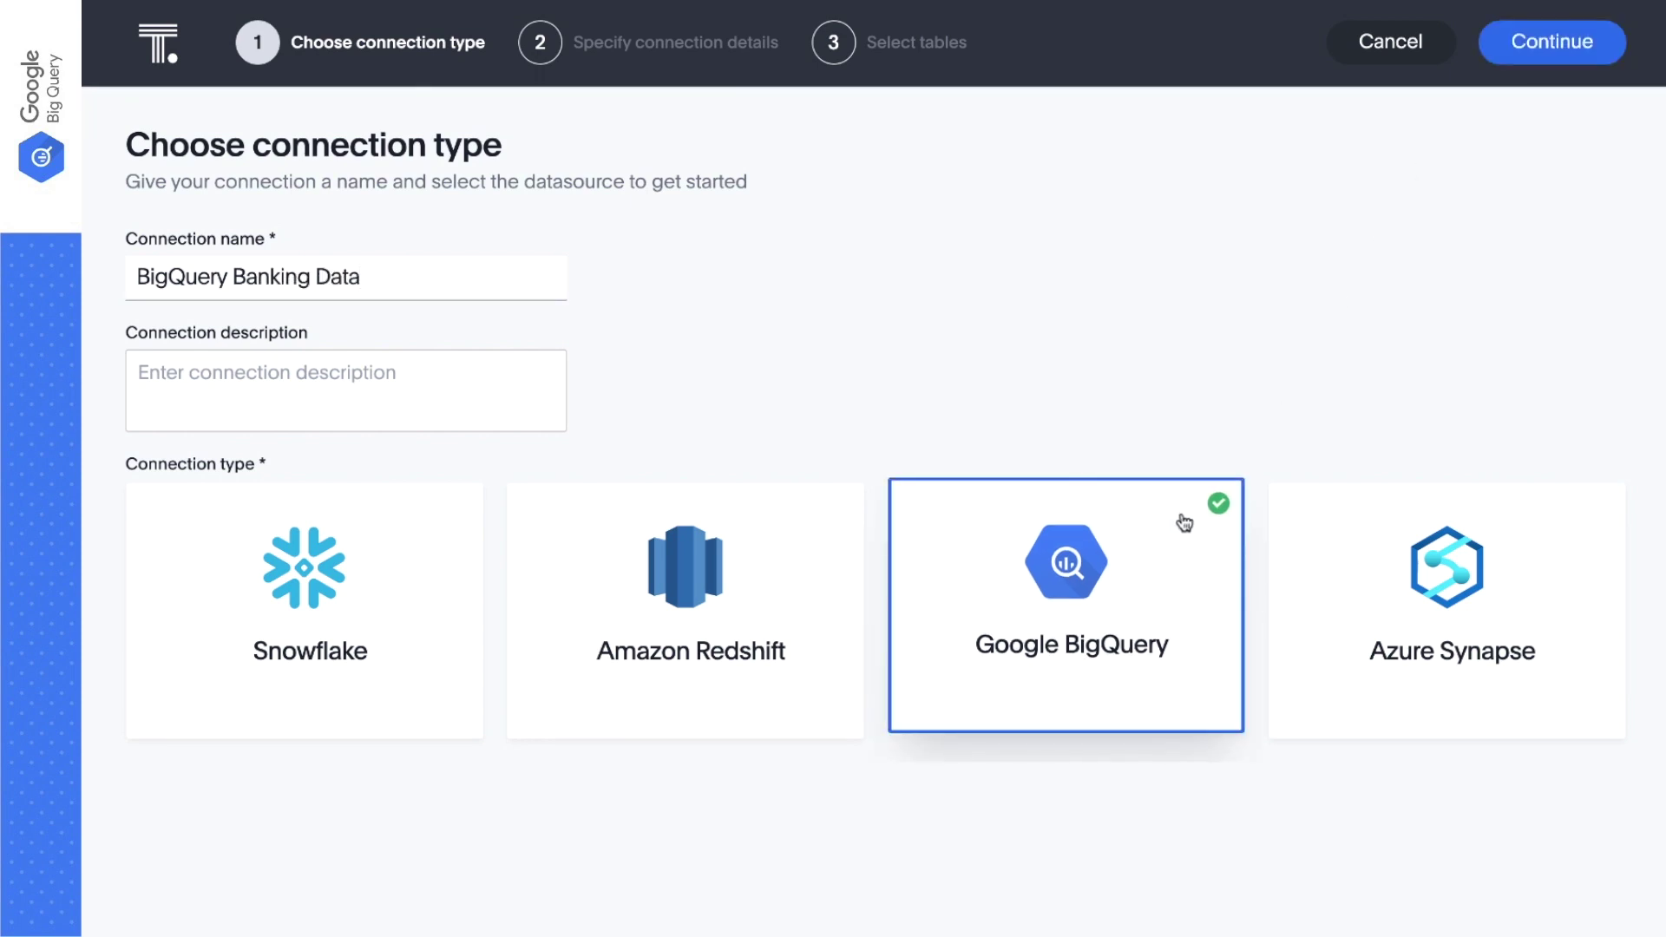
pyautogui.click(1519, 61)
# Enter project ID banking-project and paste the service account credentials
pyautogui.write('b')
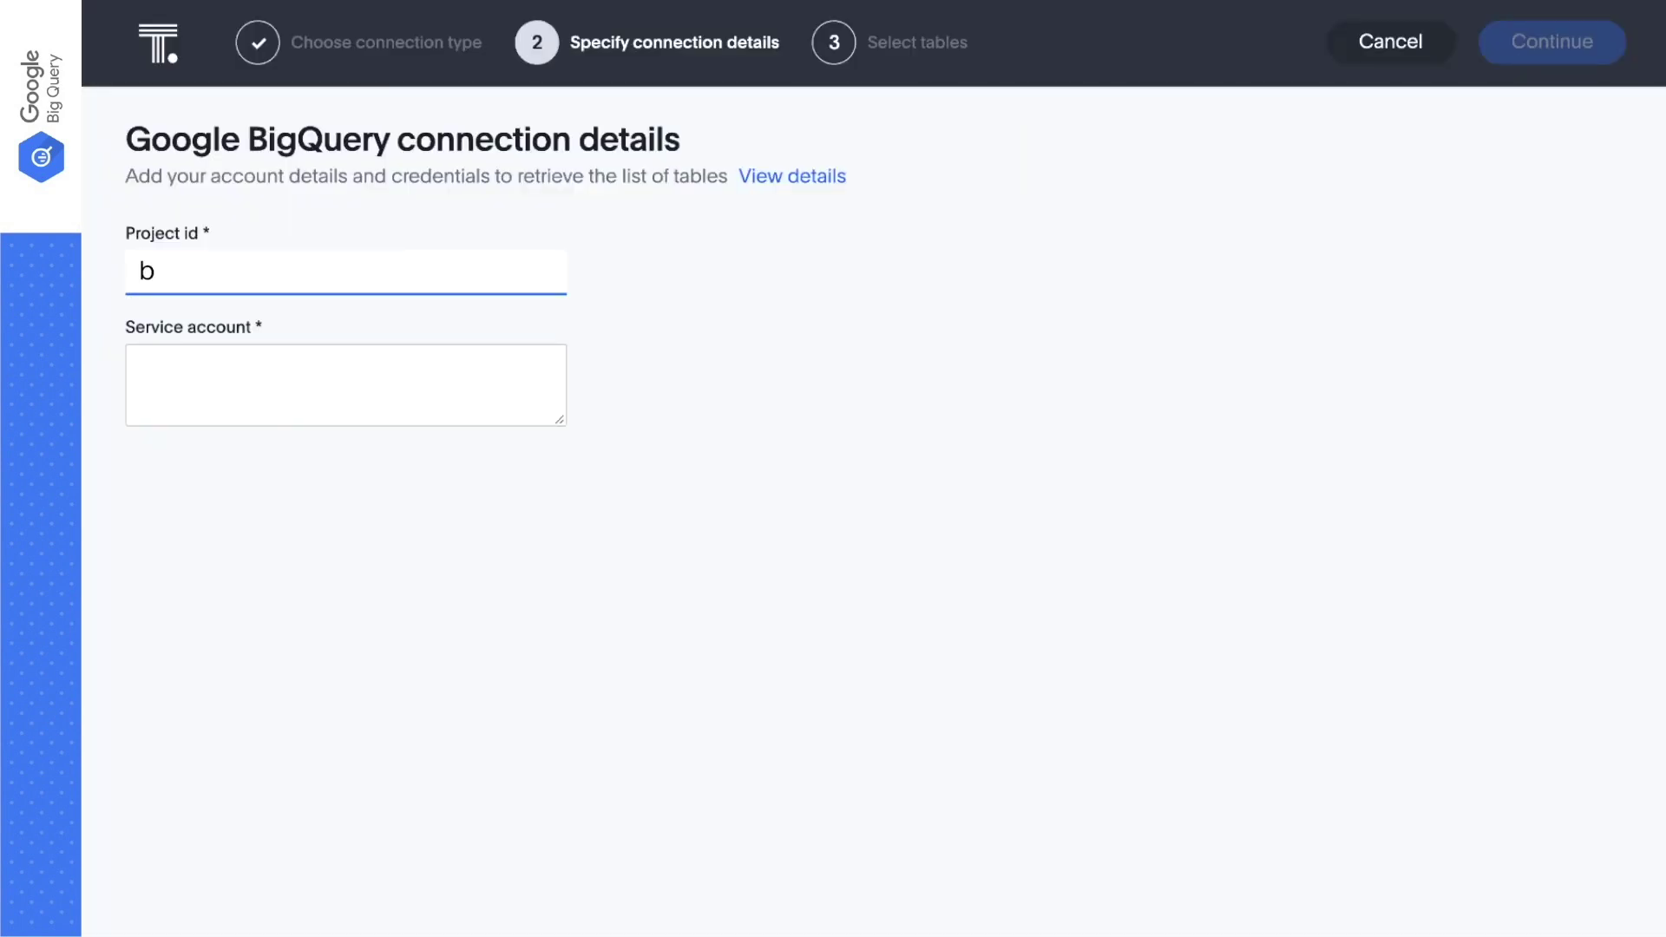
pyautogui.write('anking-project')
pyautogui.press('Tab')
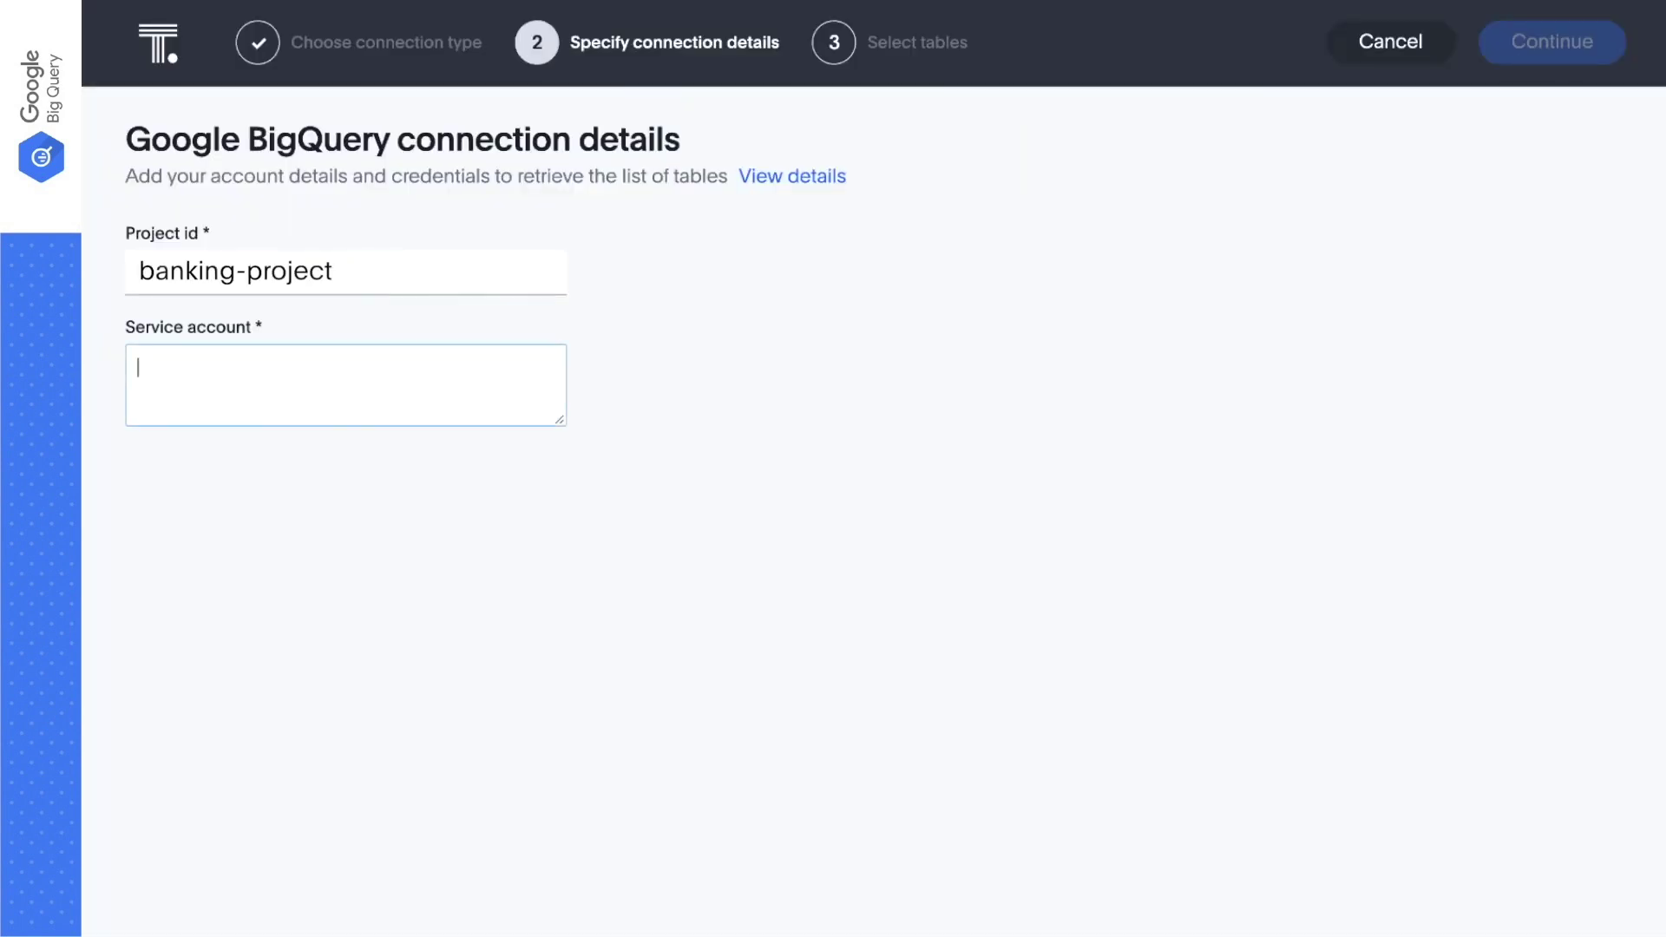
pyautogui.hotkey('ctrl', 'v')
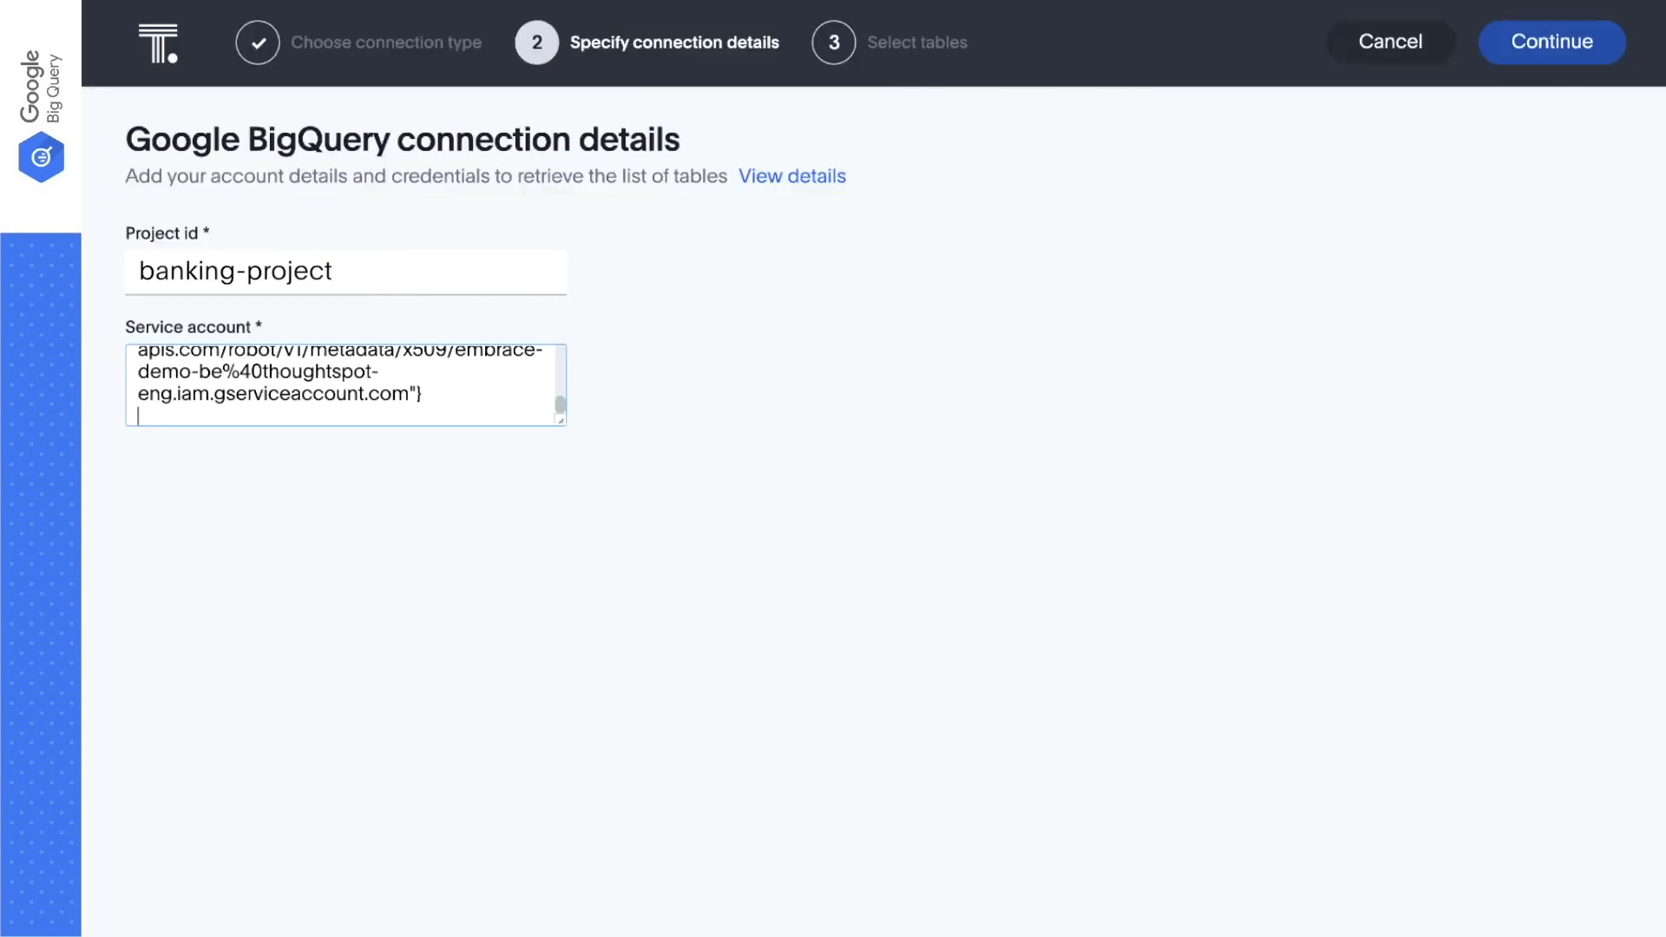
pyautogui.click(1525, 58)
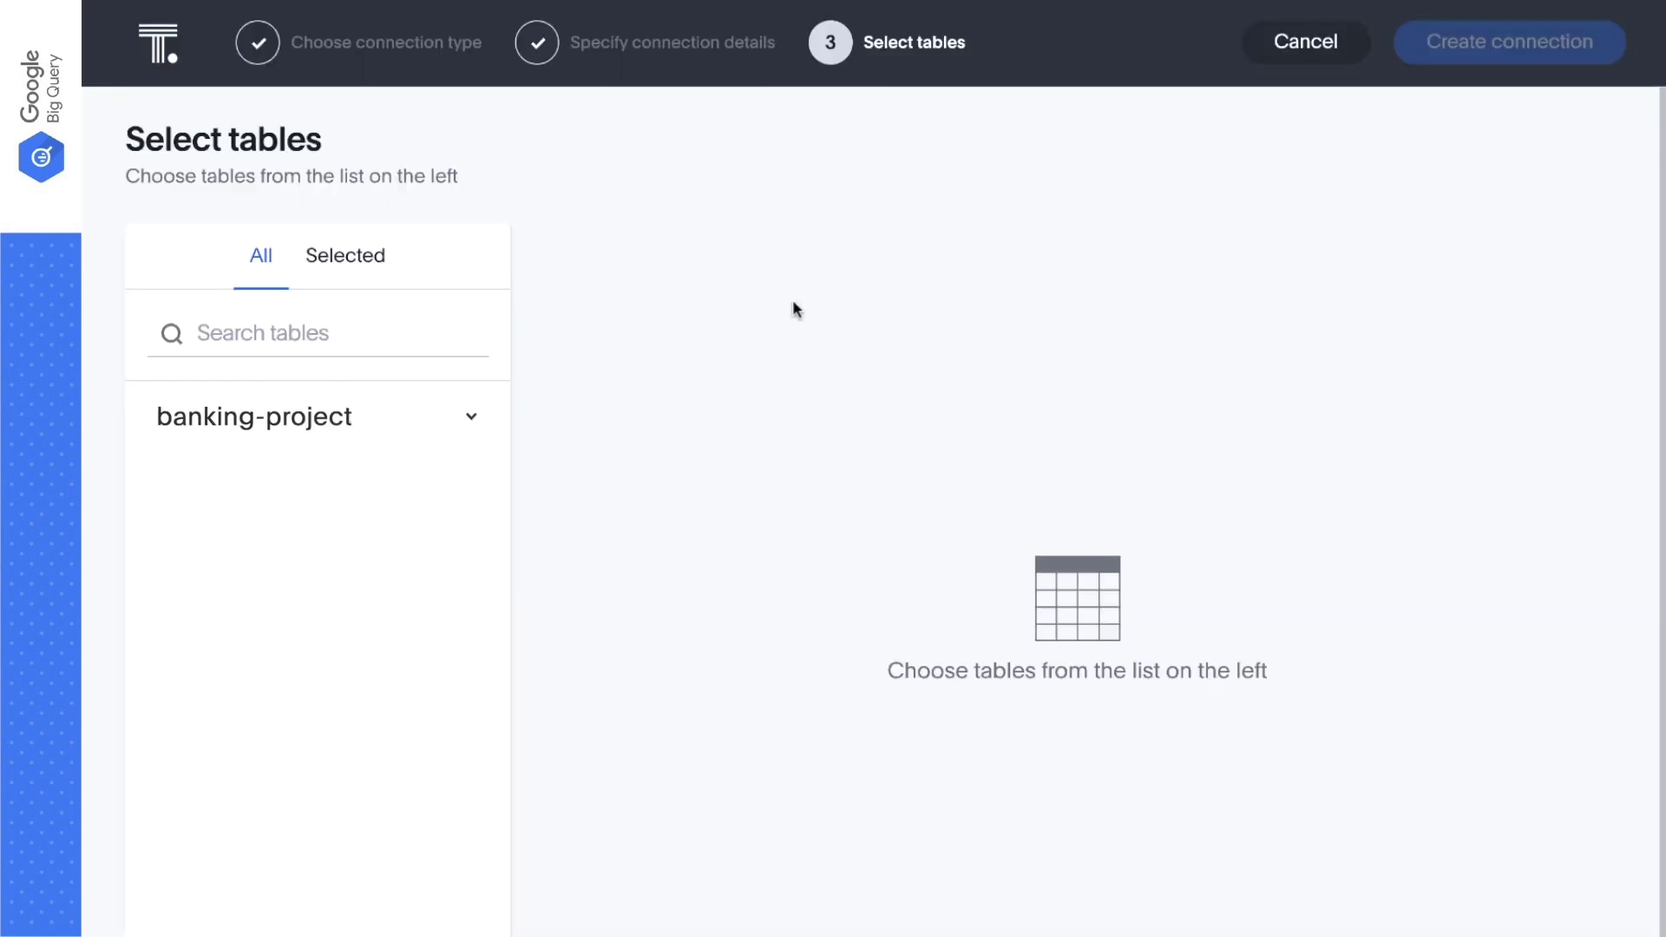
# Select all nine accounts_db tables, from dim_rb_accounts to fact_rb_savings, and create the connection
pyautogui.click(470, 417)
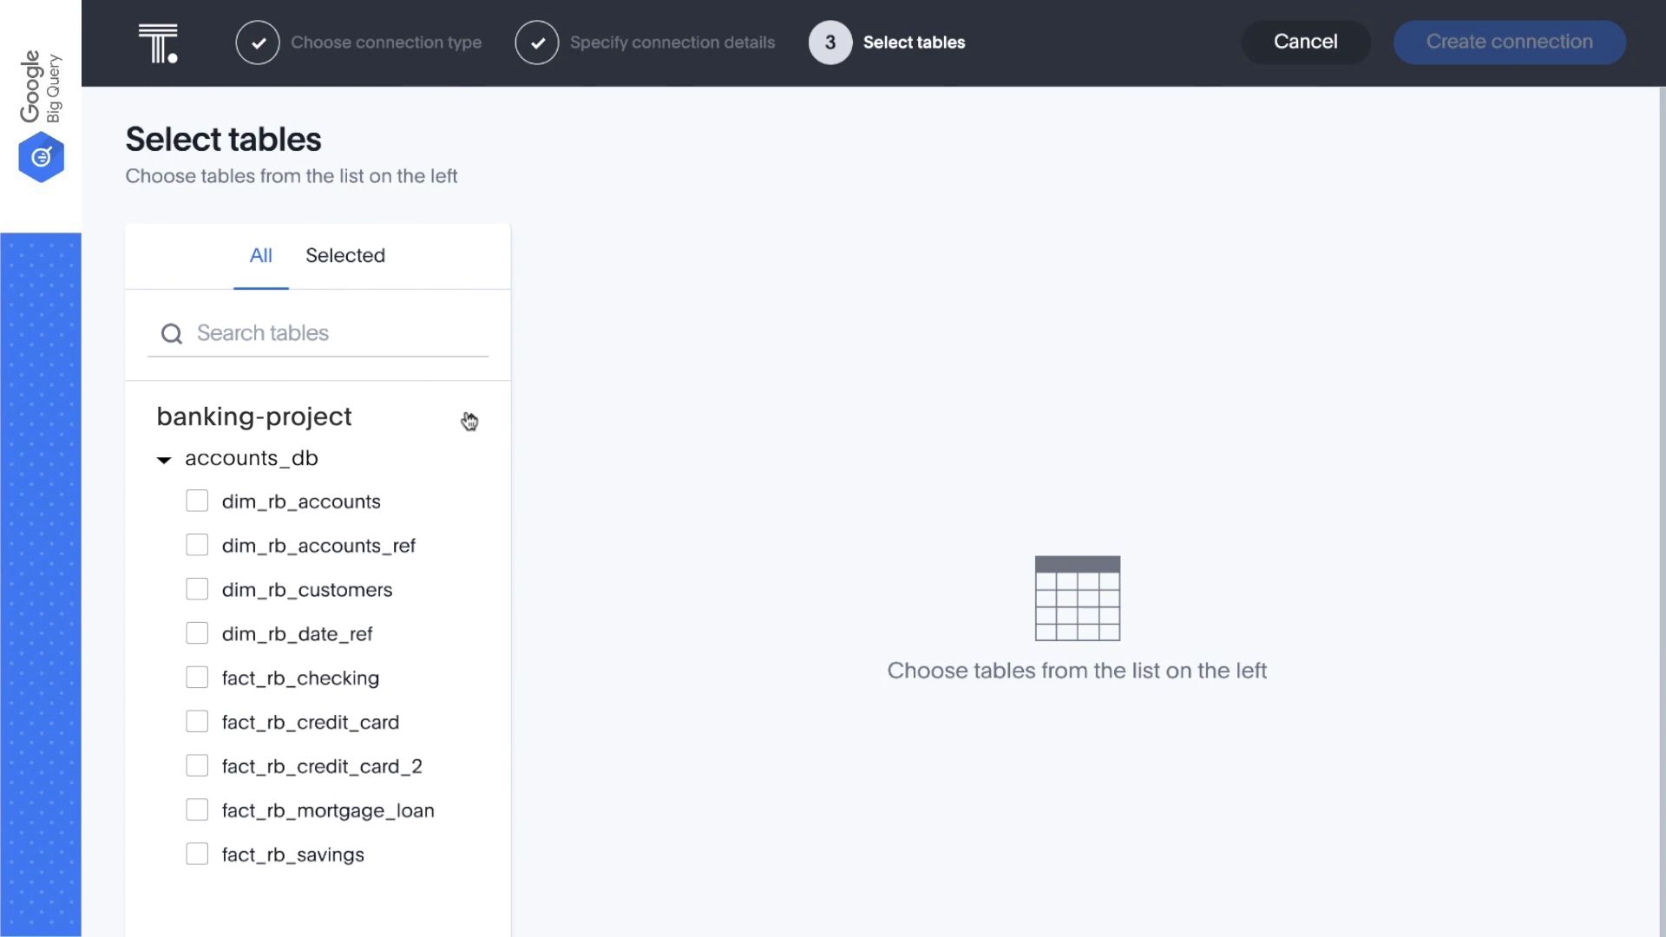
pyautogui.click(199, 501)
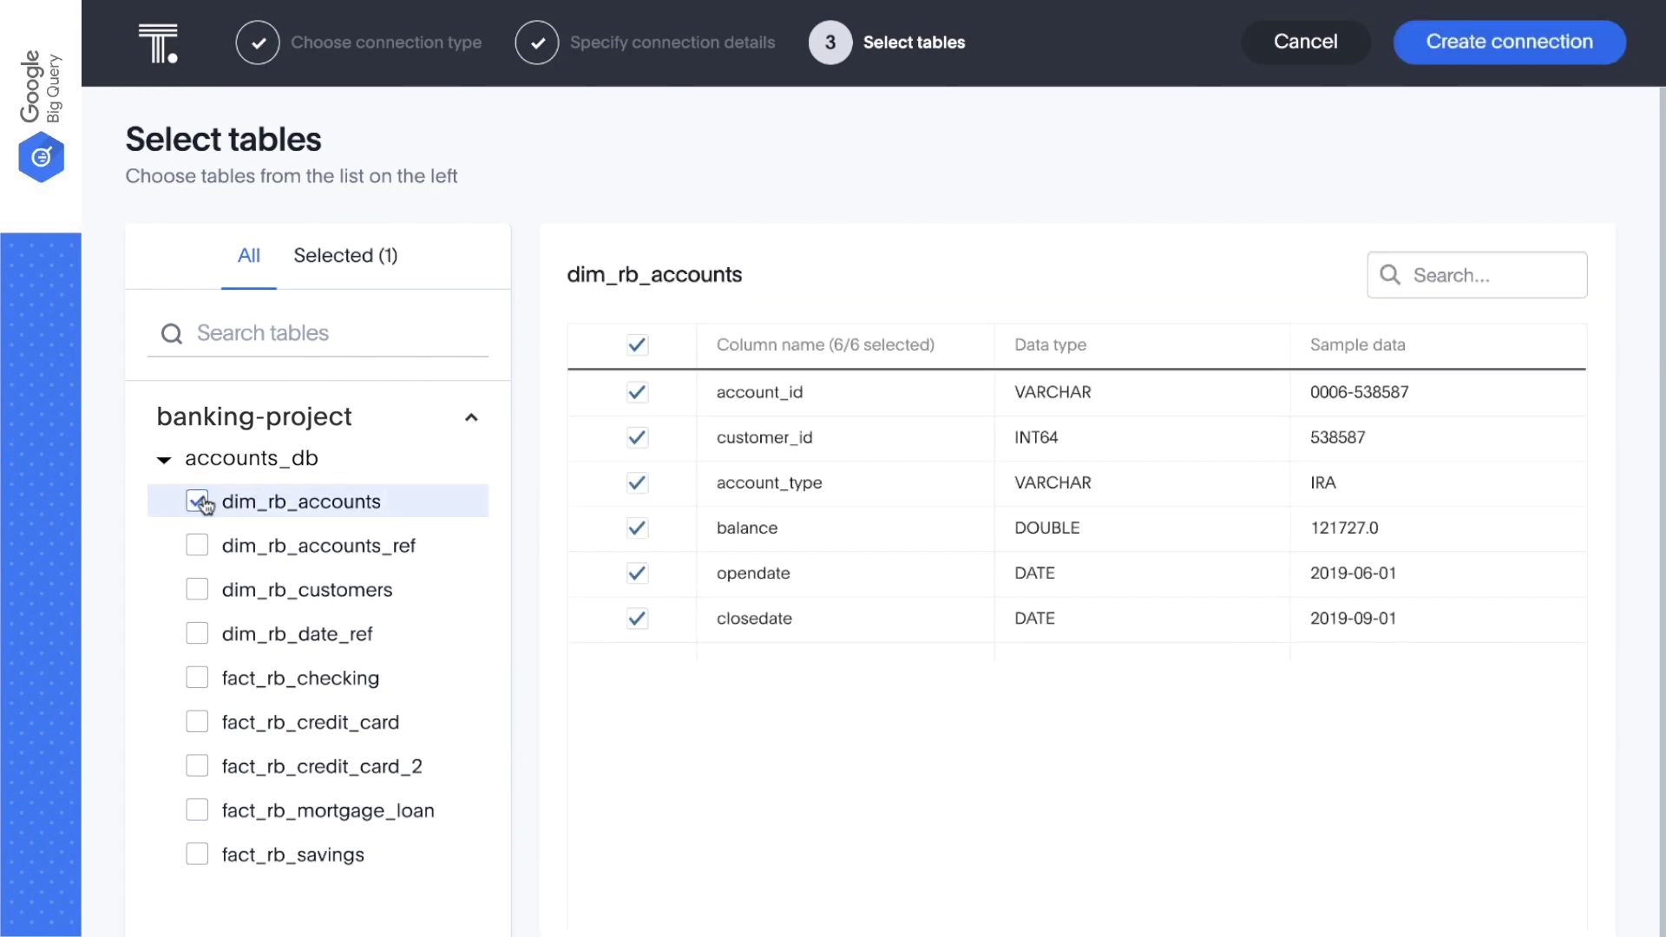
pyautogui.click(199, 546)
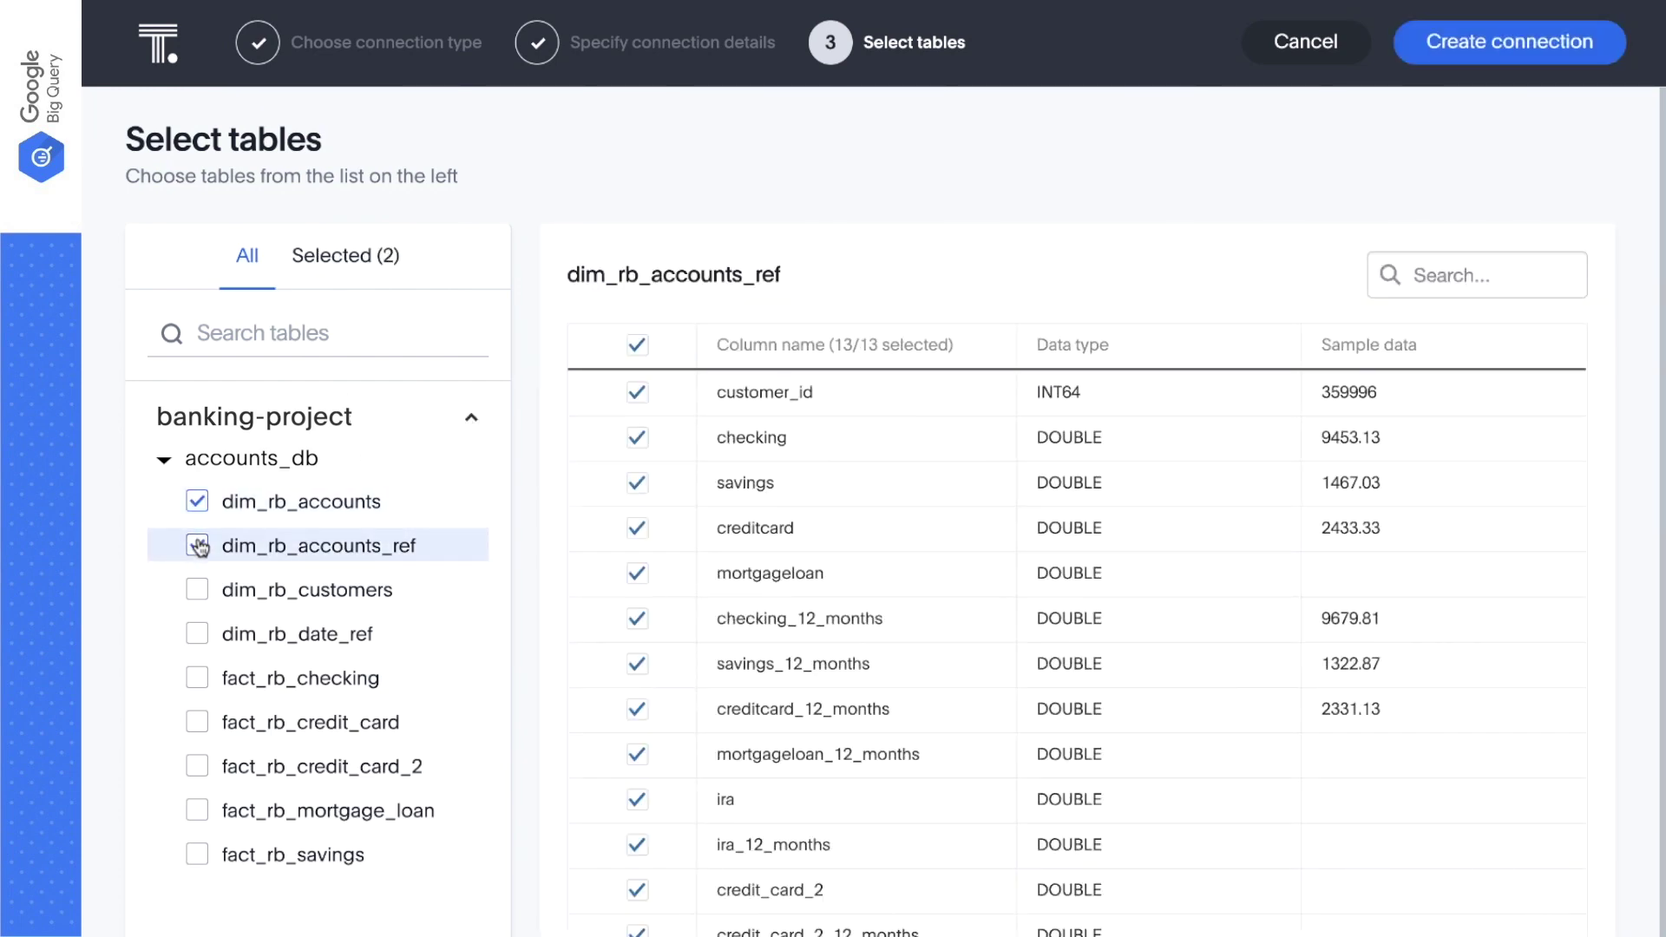
pyautogui.click(198, 590)
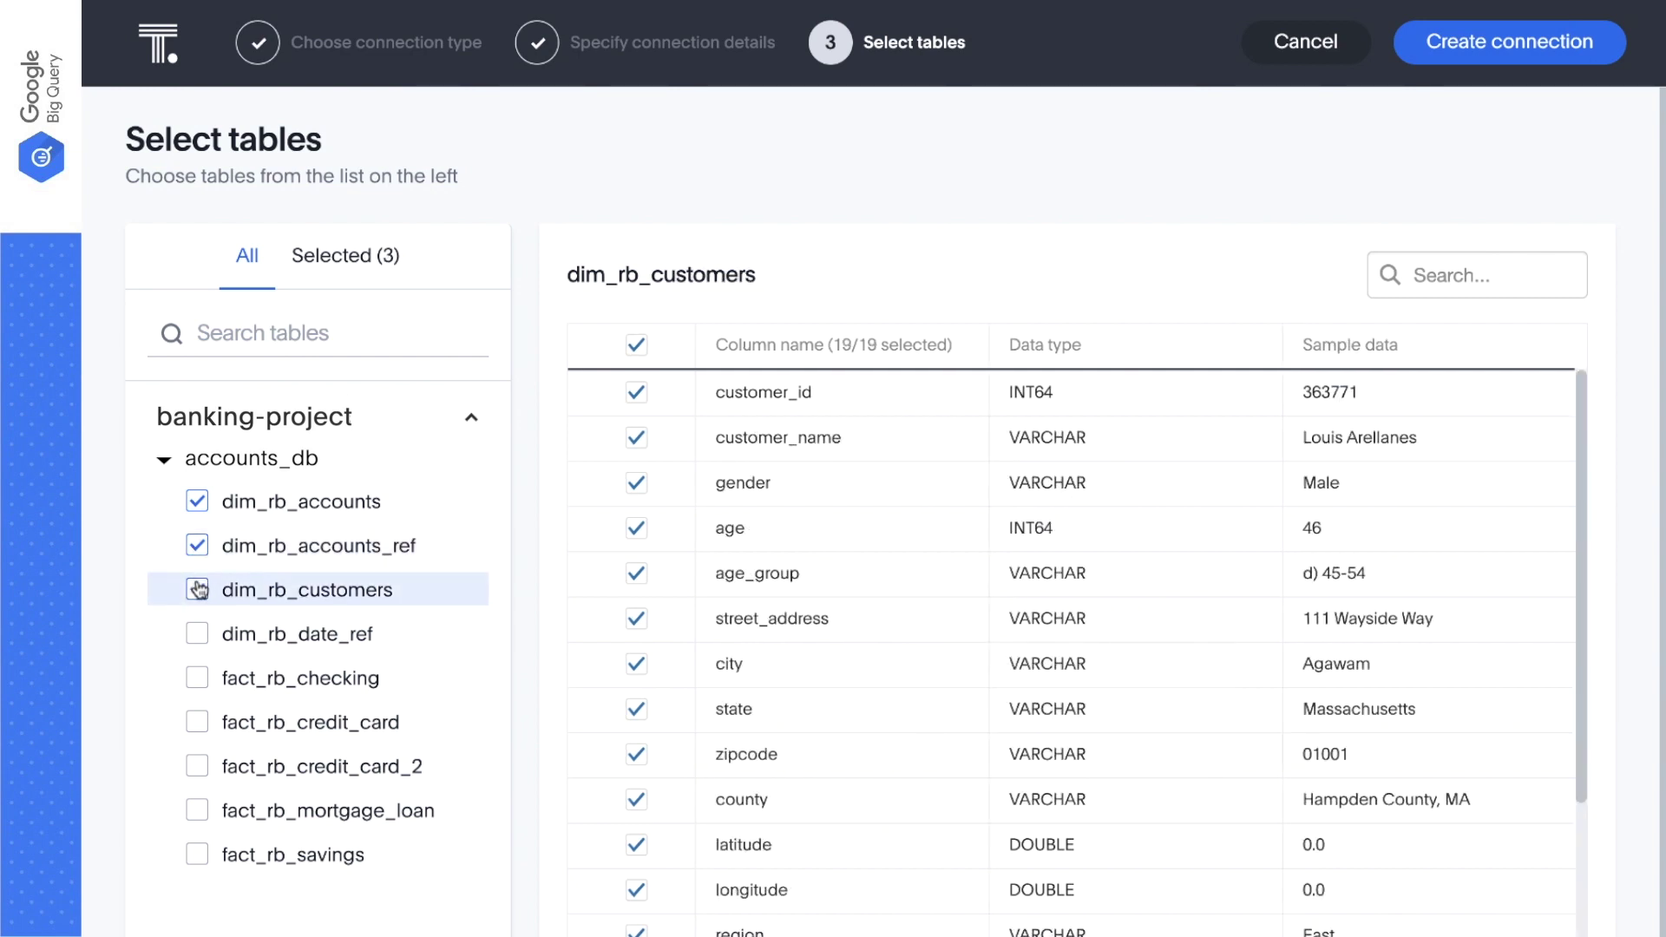
pyautogui.click(199, 634)
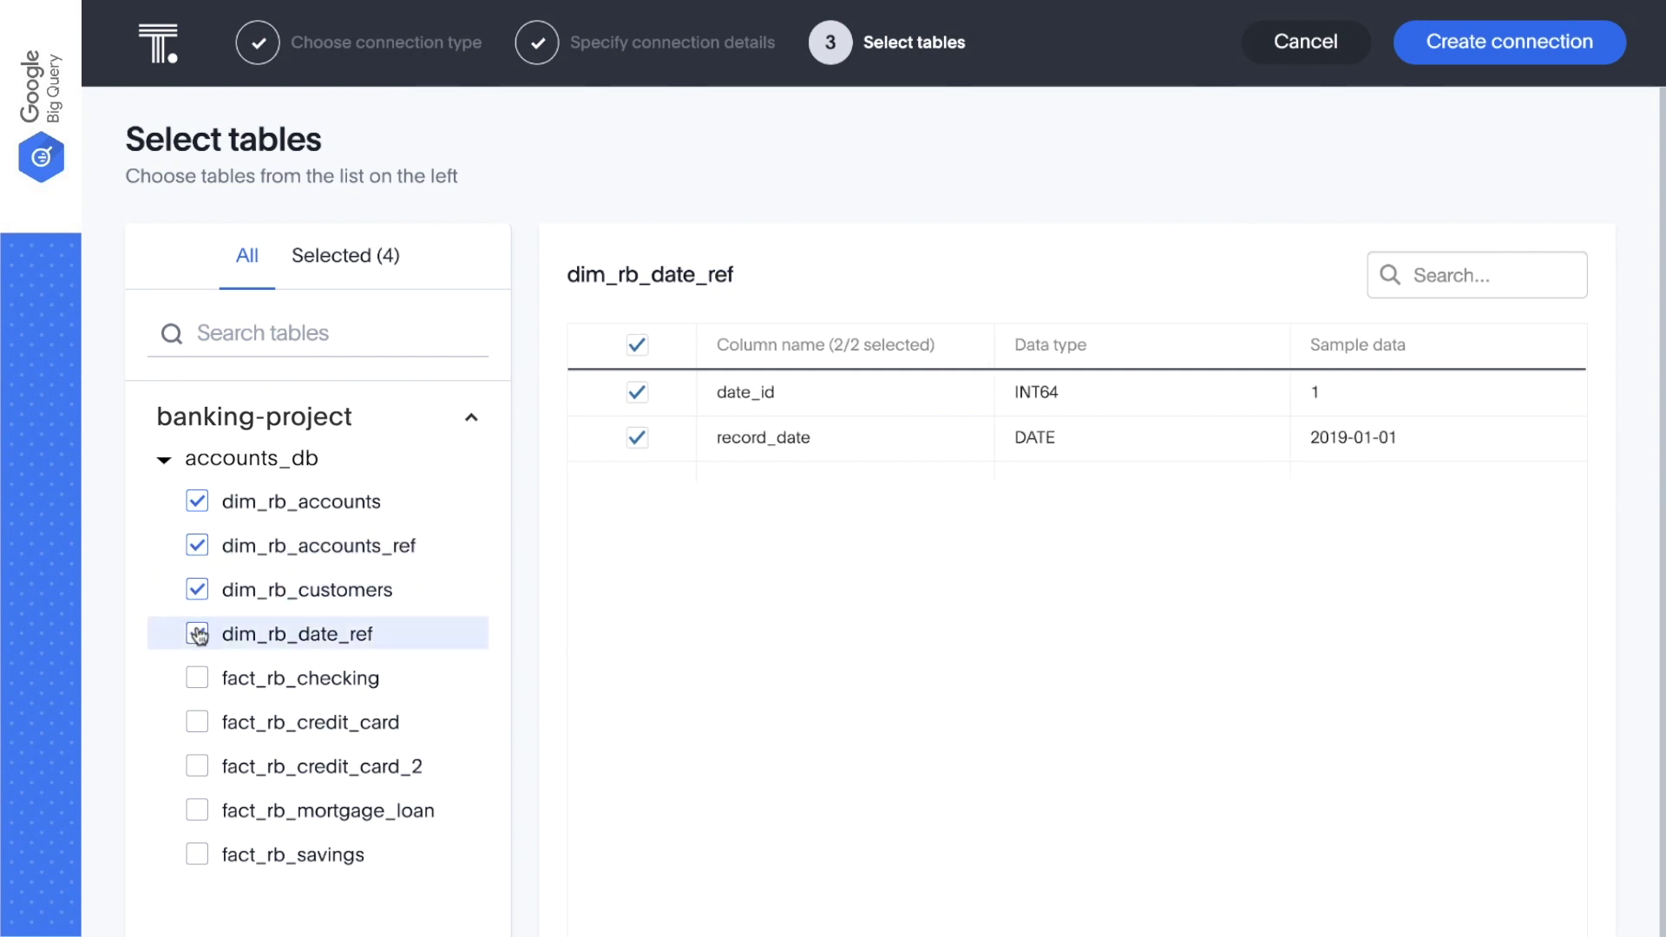
pyautogui.click(197, 679)
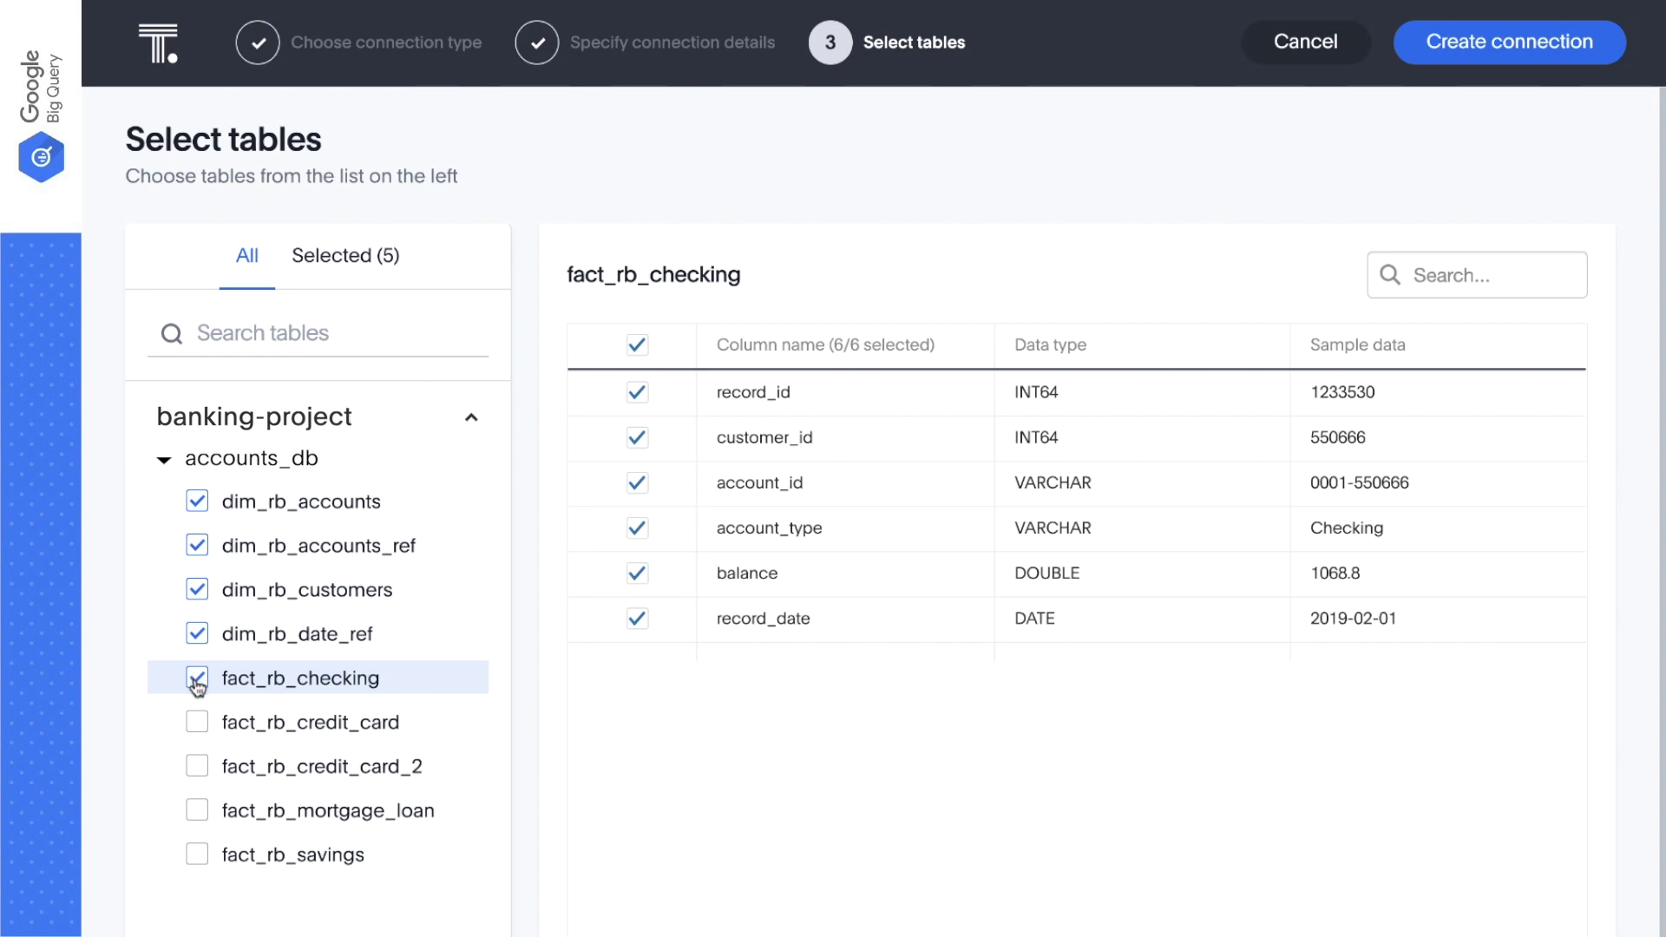
pyautogui.click(197, 722)
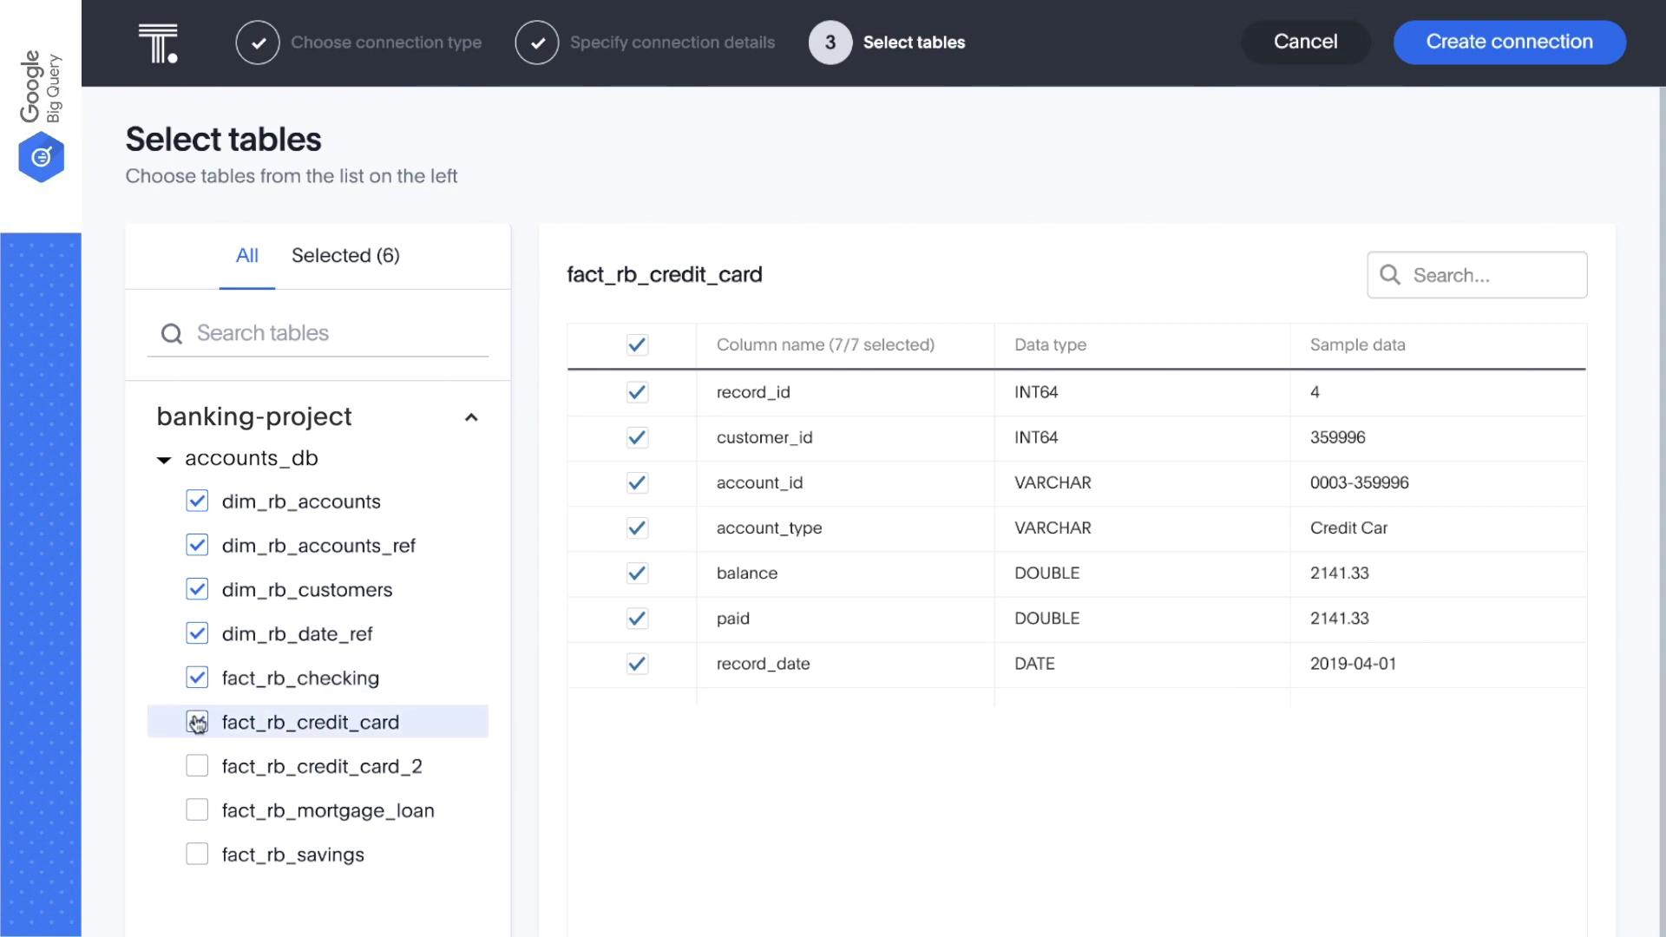
pyautogui.click(197, 767)
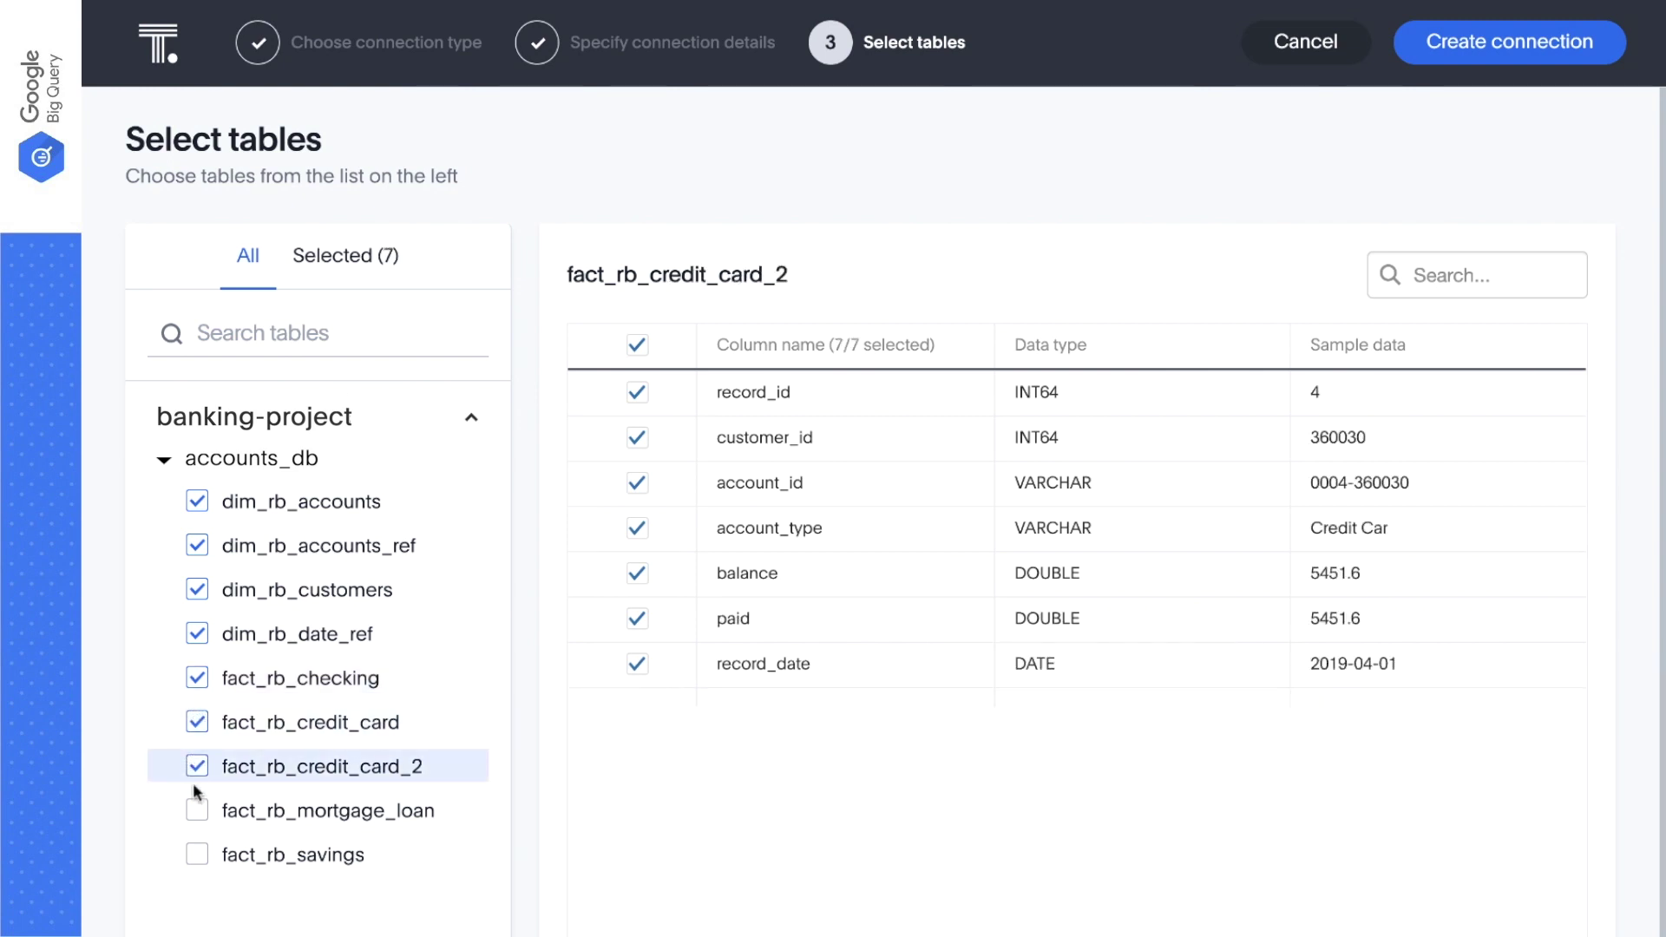
pyautogui.click(197, 811)
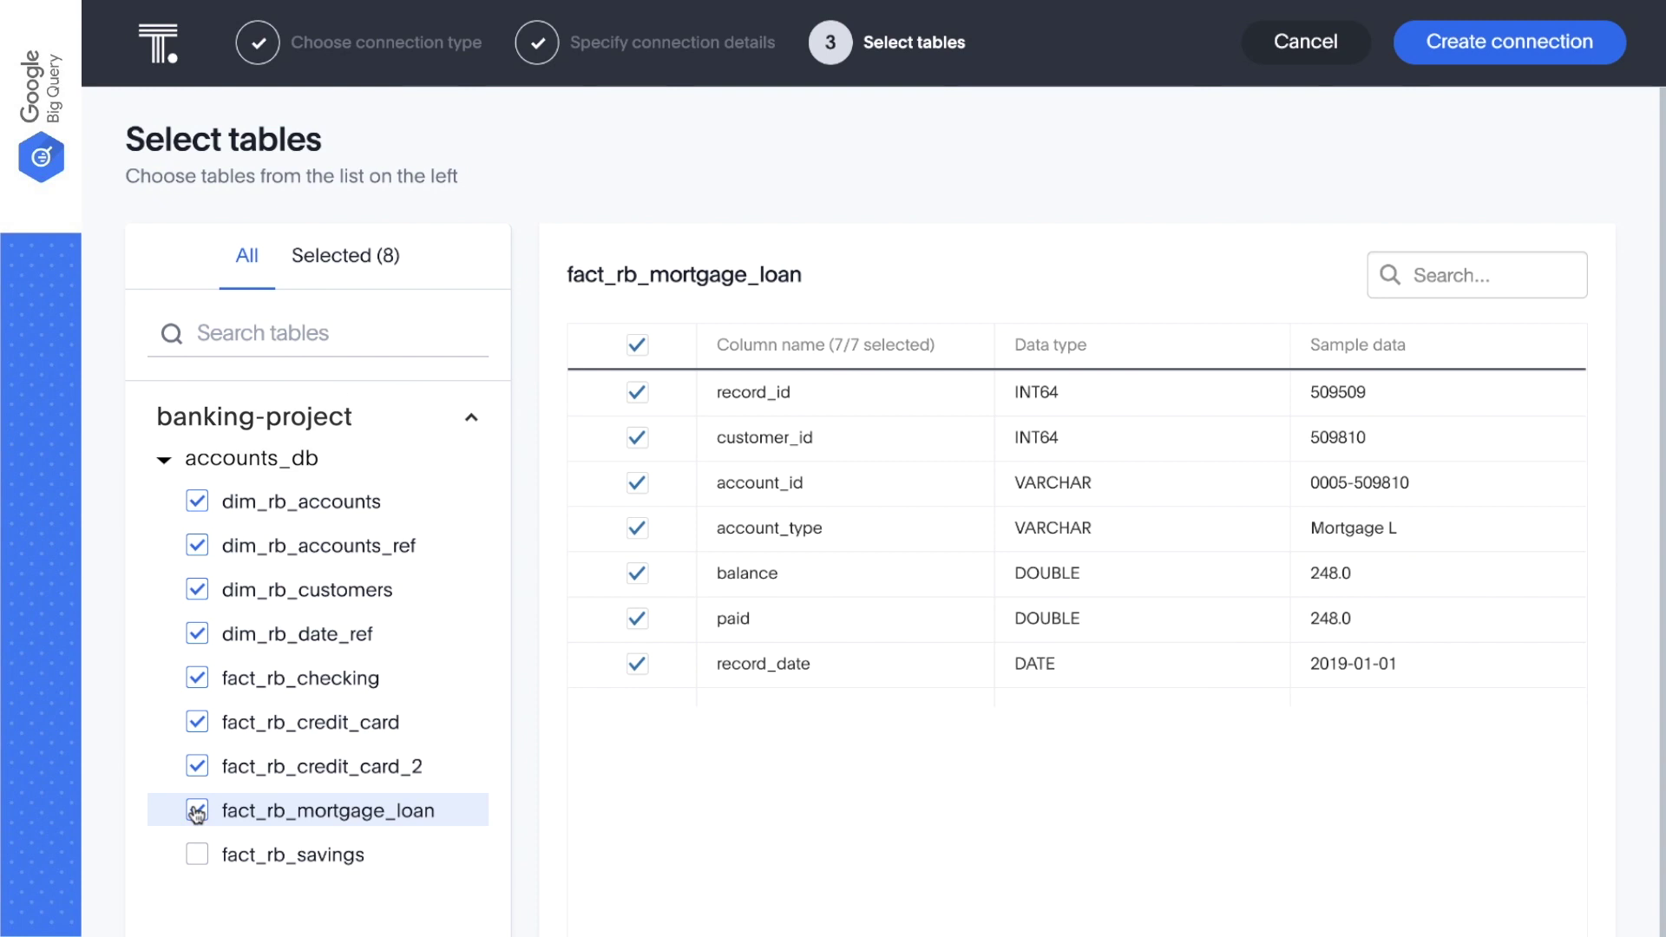
pyautogui.click(198, 855)
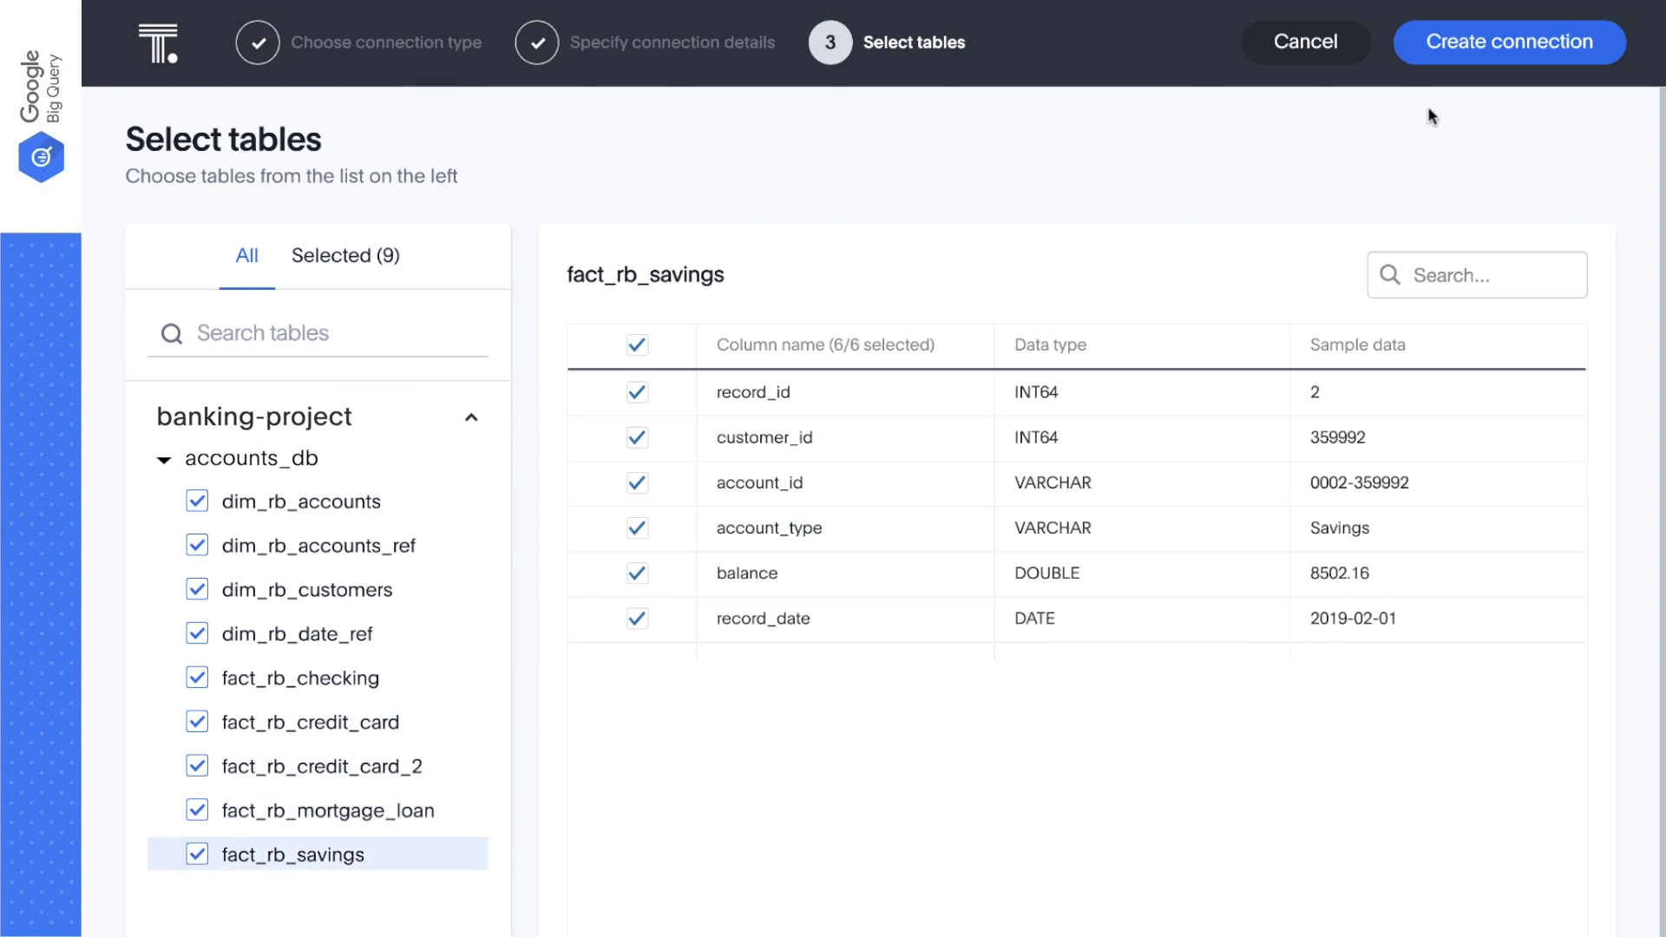
pyautogui.click(1492, 36)
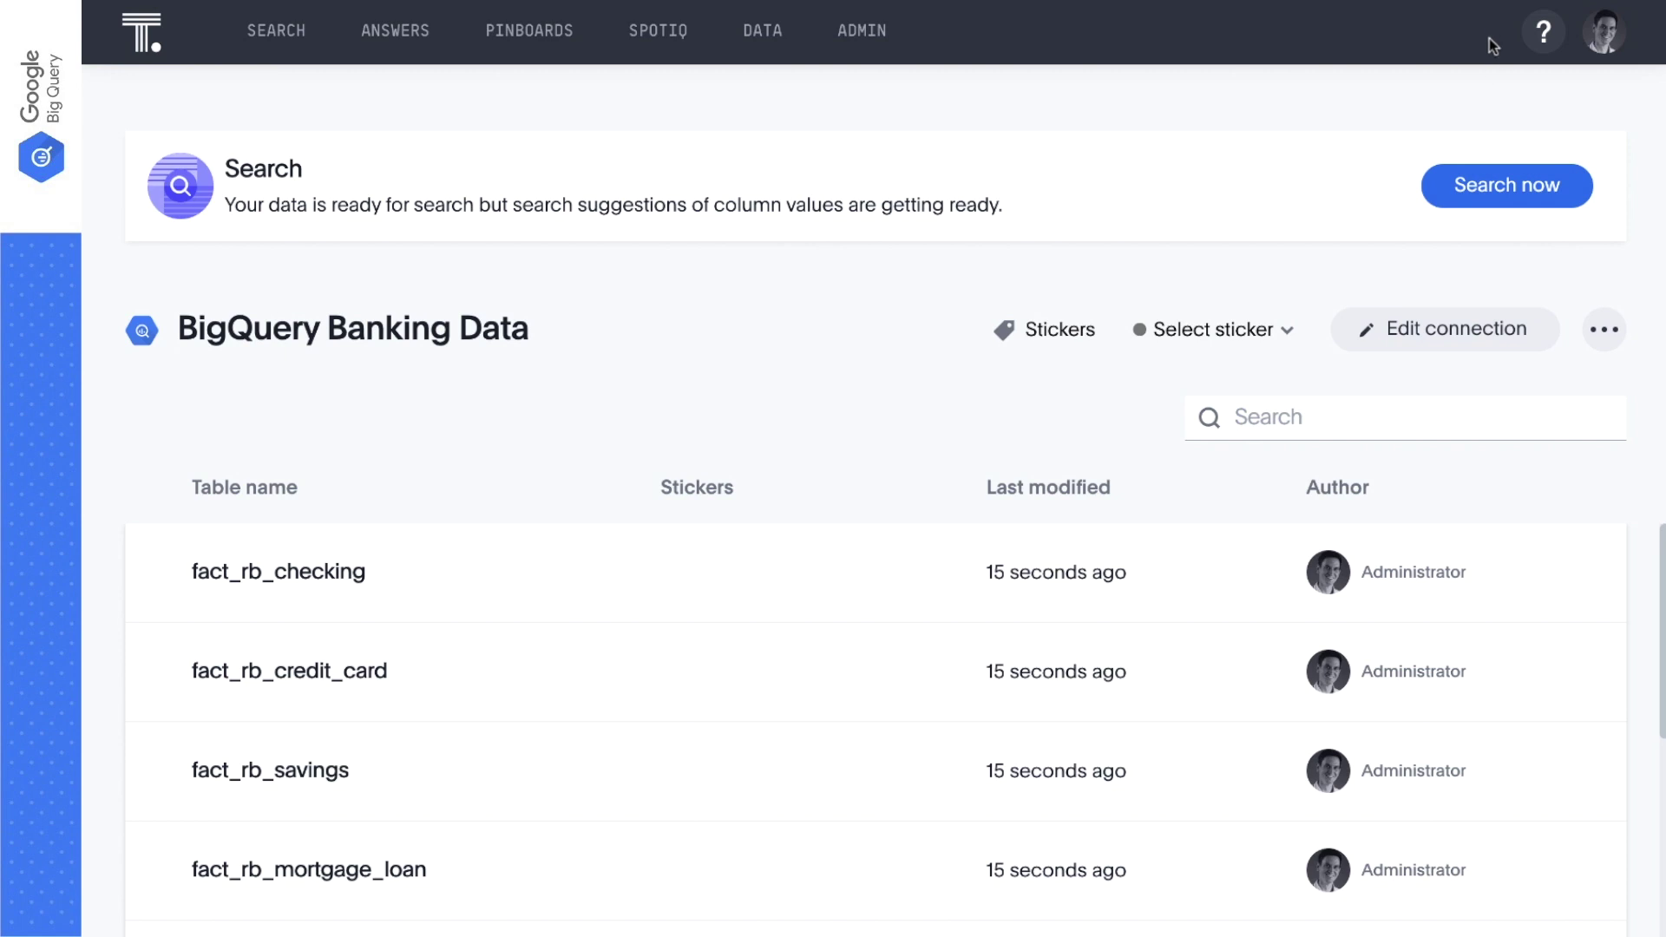
# Launch a search over the newly connected BigQuery Banking Data
pyautogui.click(1478, 179)
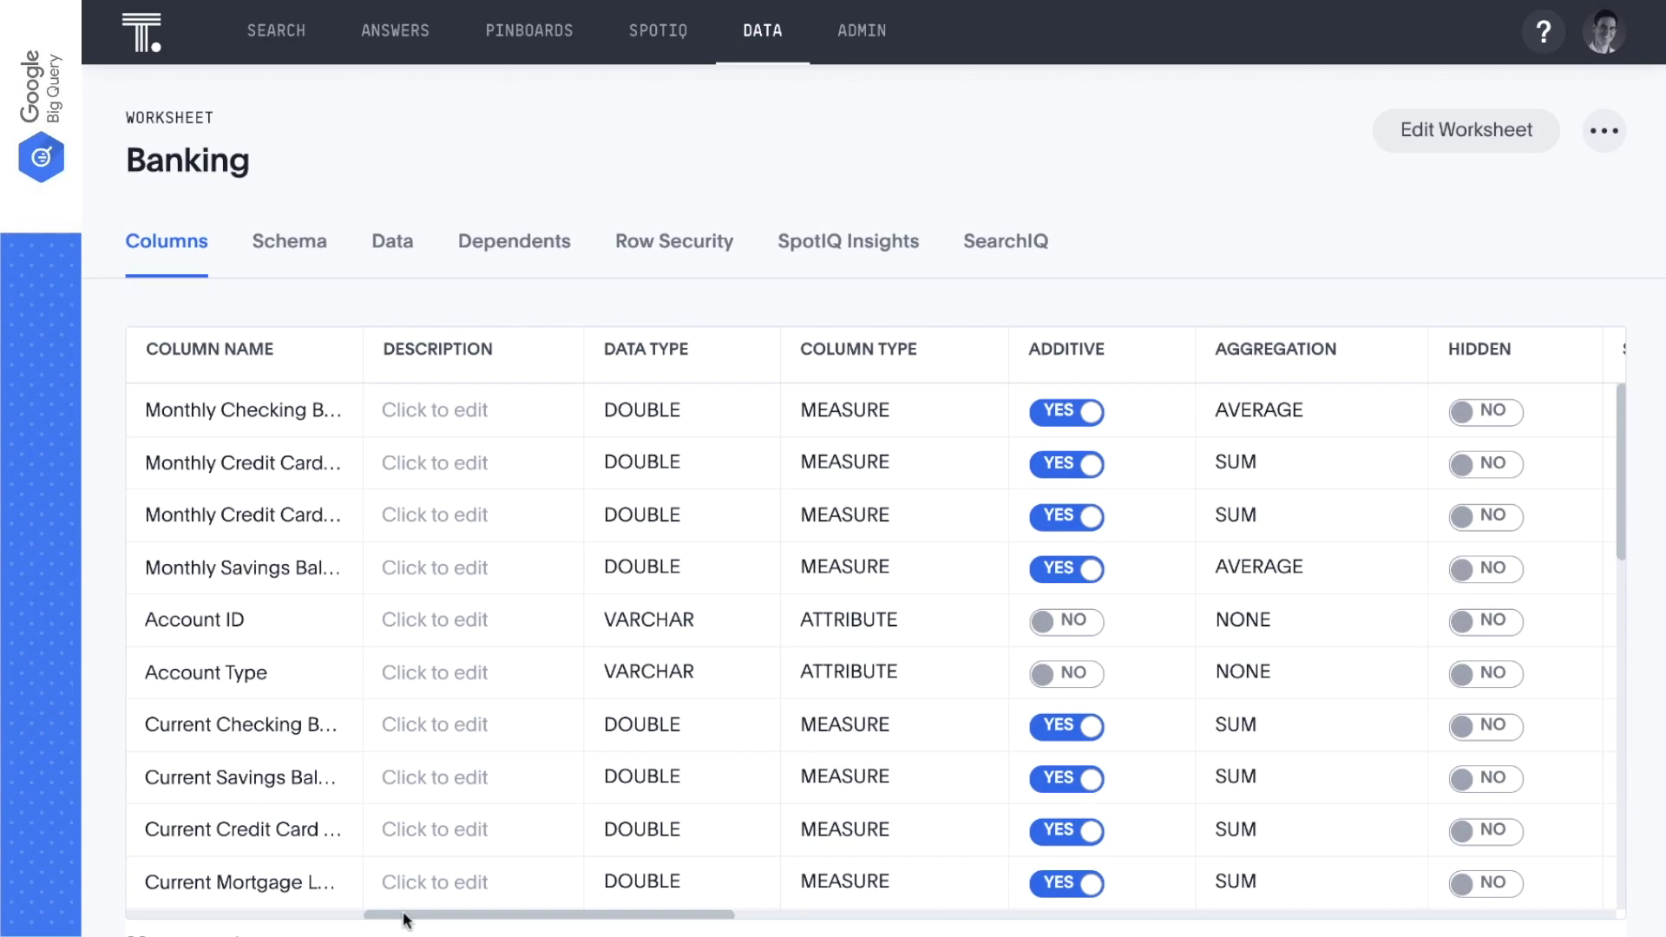
# Browse the Banking worksheet's columns, then view its schema of table joins
pyautogui.hscroll(10, 406, 919)
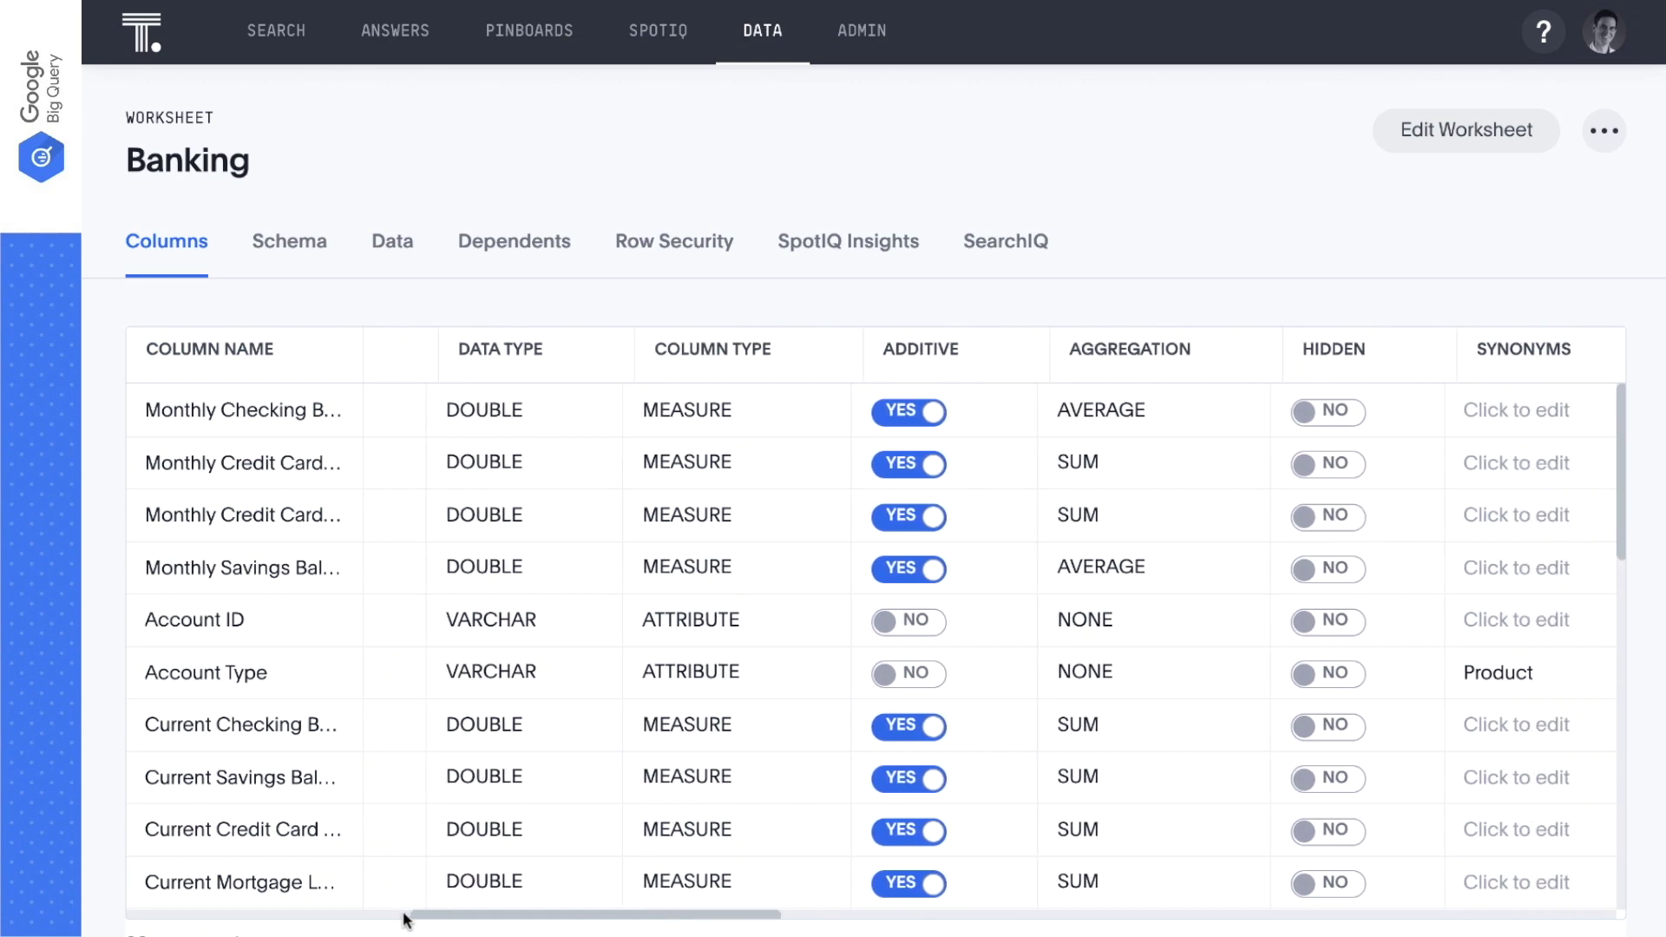
pyautogui.hscroll(2, 406, 920)
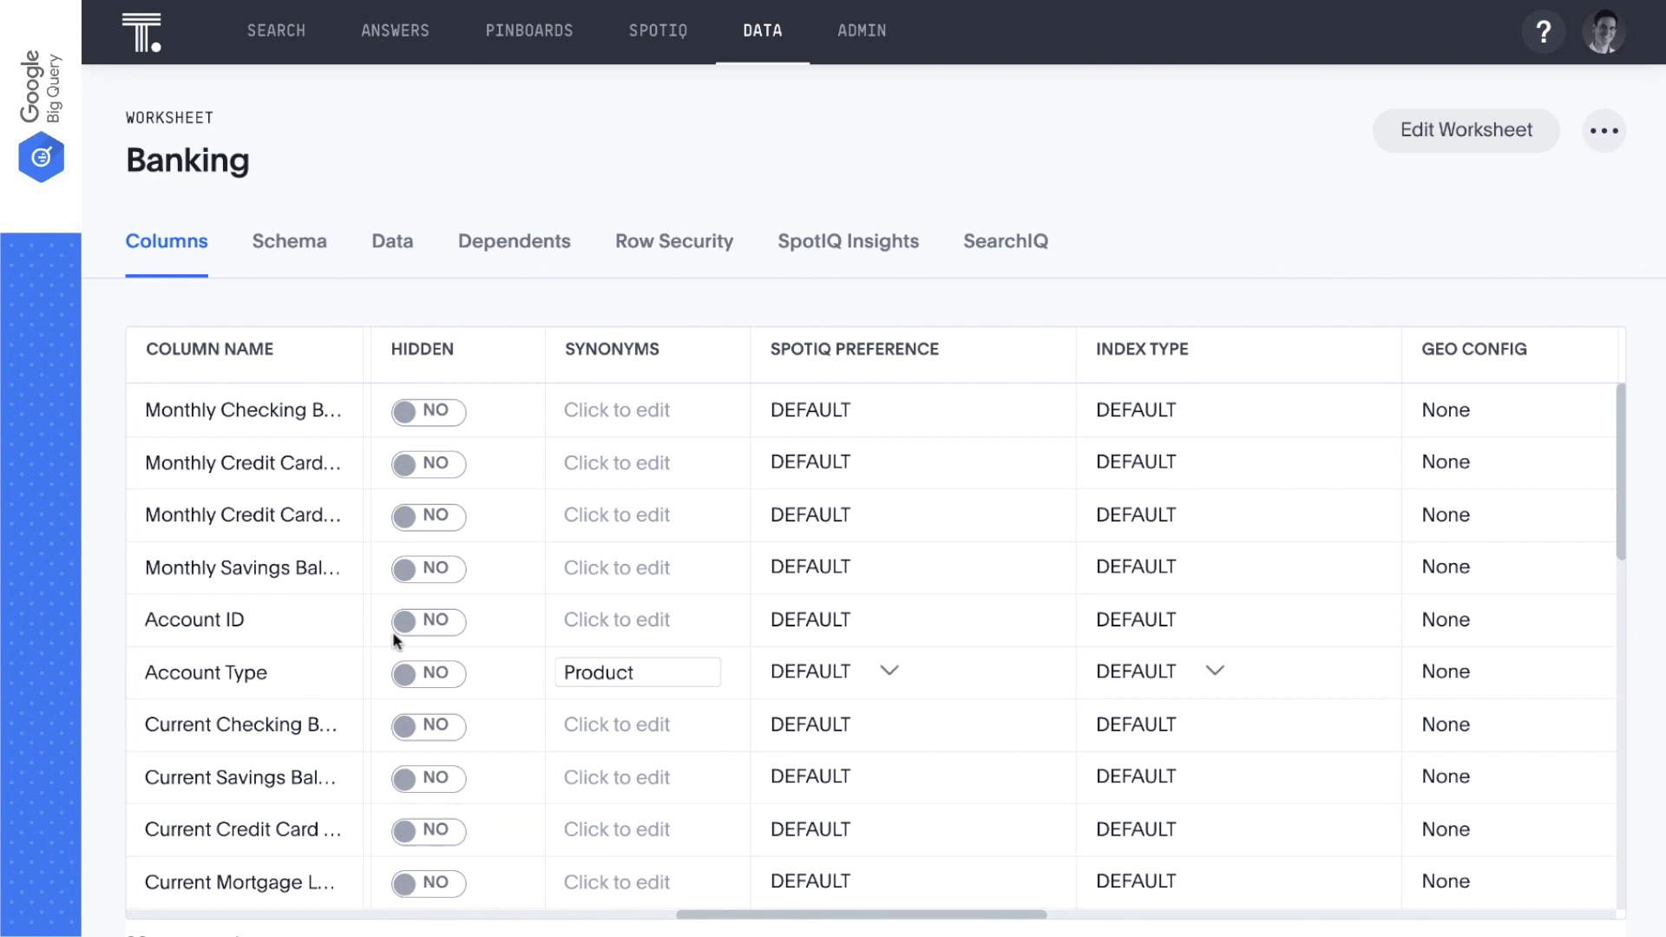
pyautogui.click(319, 254)
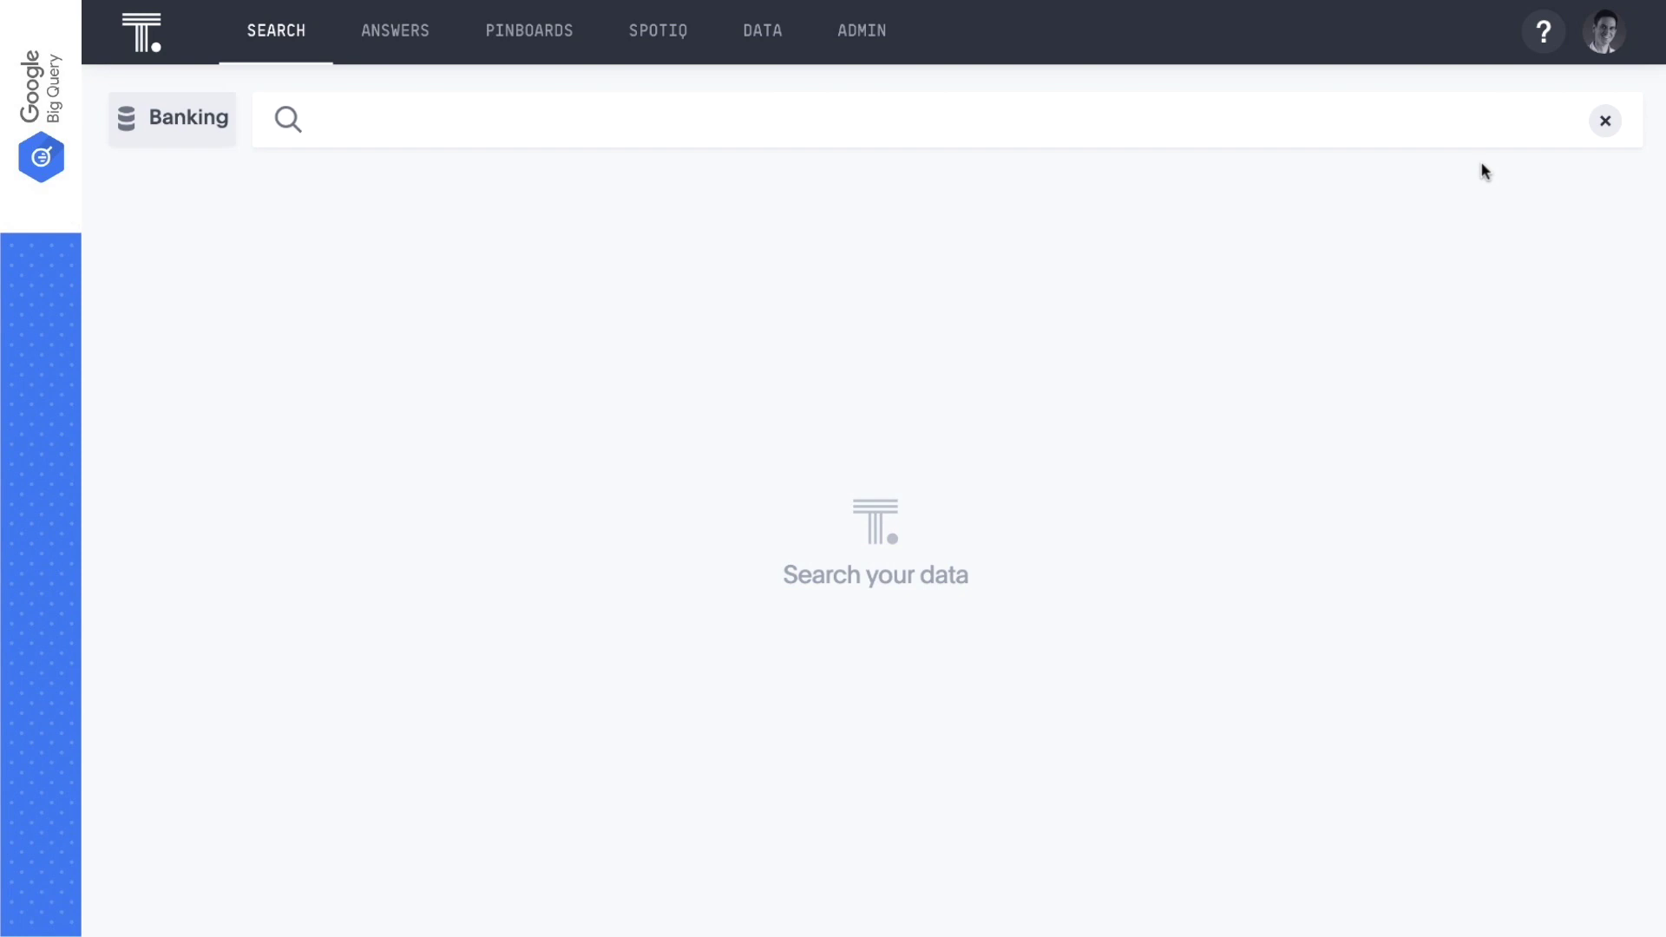
# Search savings growth (%) by state to map average savings growth across US states
pyautogui.click(1428, 122)
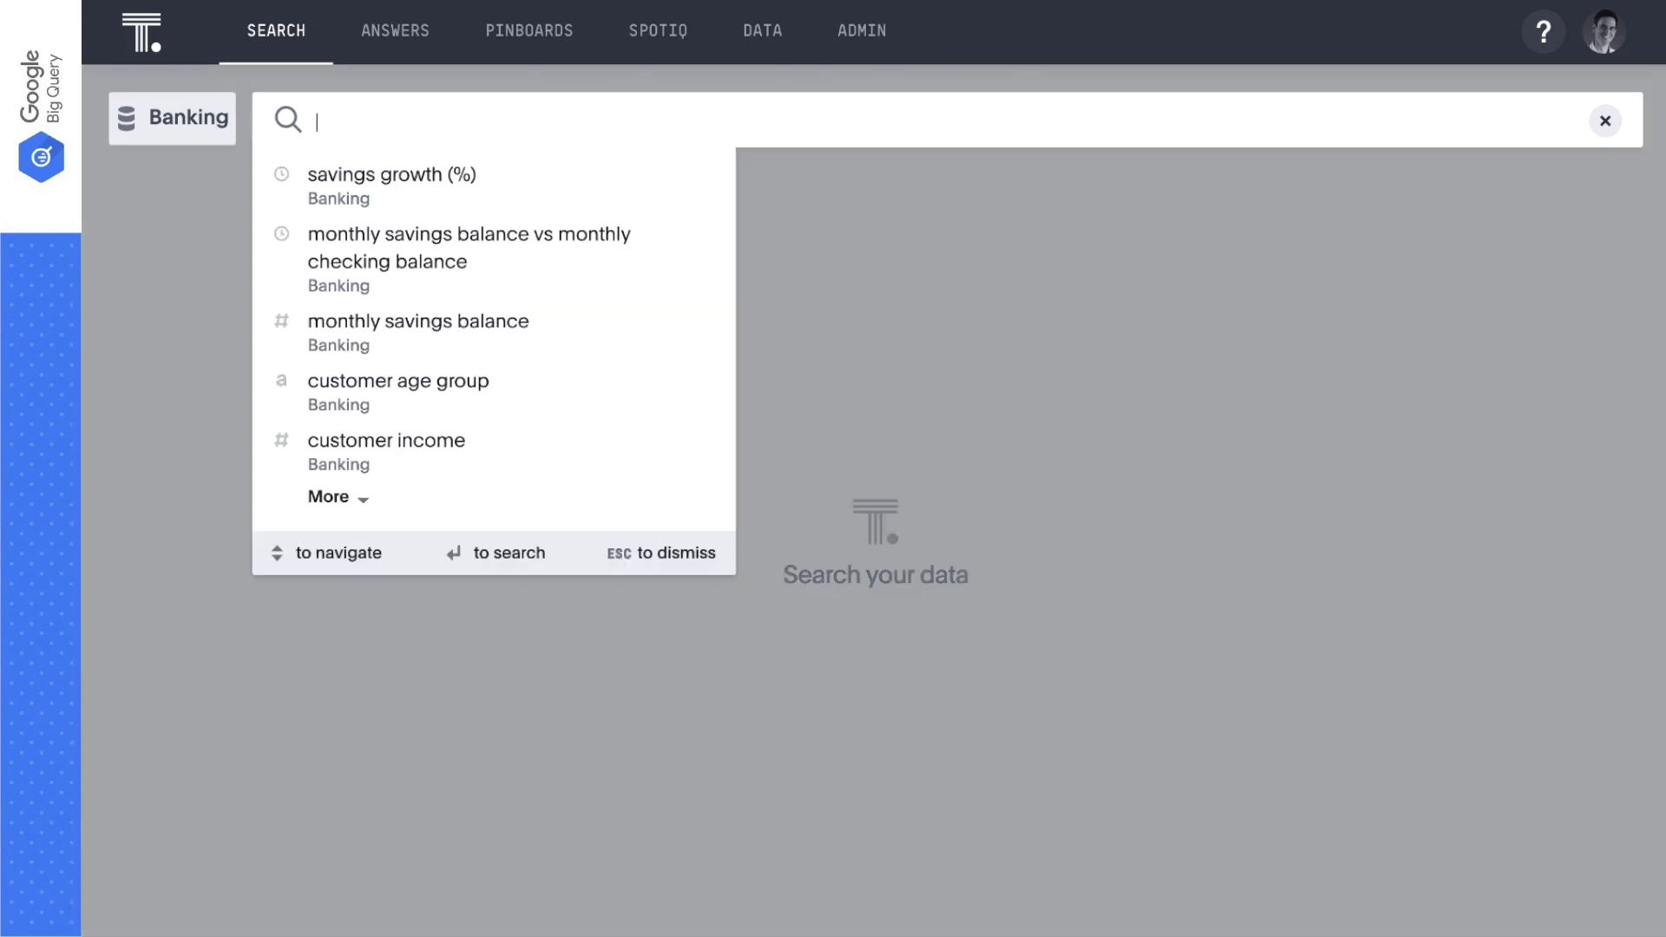
pyautogui.write('savings')
pyautogui.press('Down')
pyautogui.press('Return')
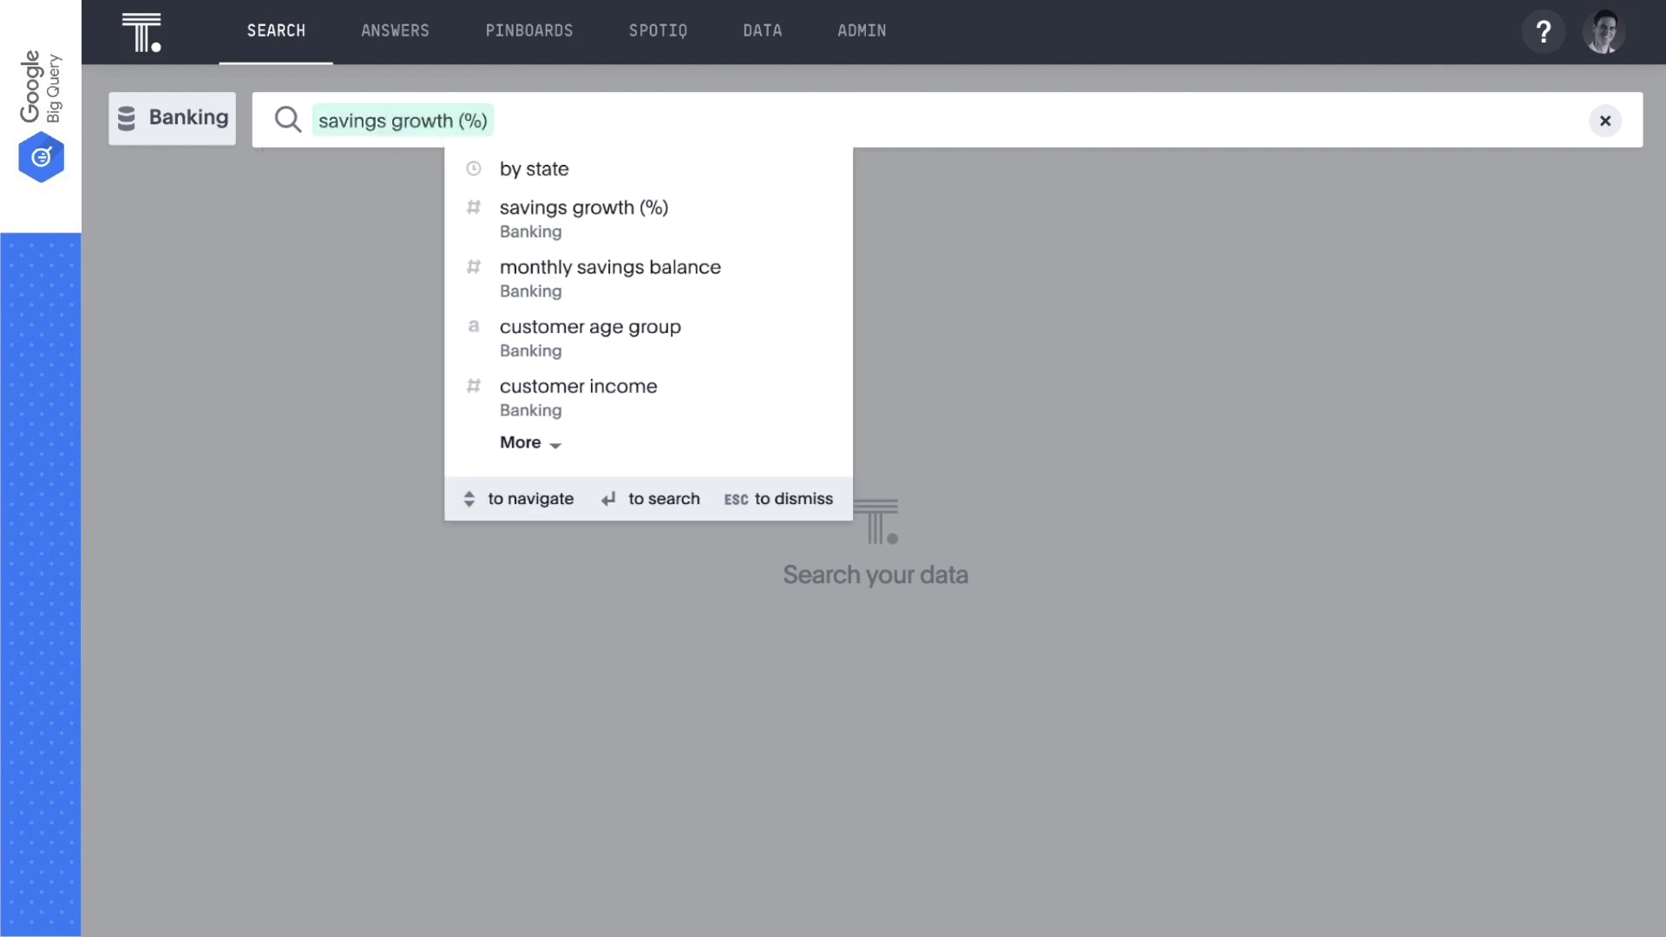
pyautogui.write('by state')
pyautogui.press('Return')
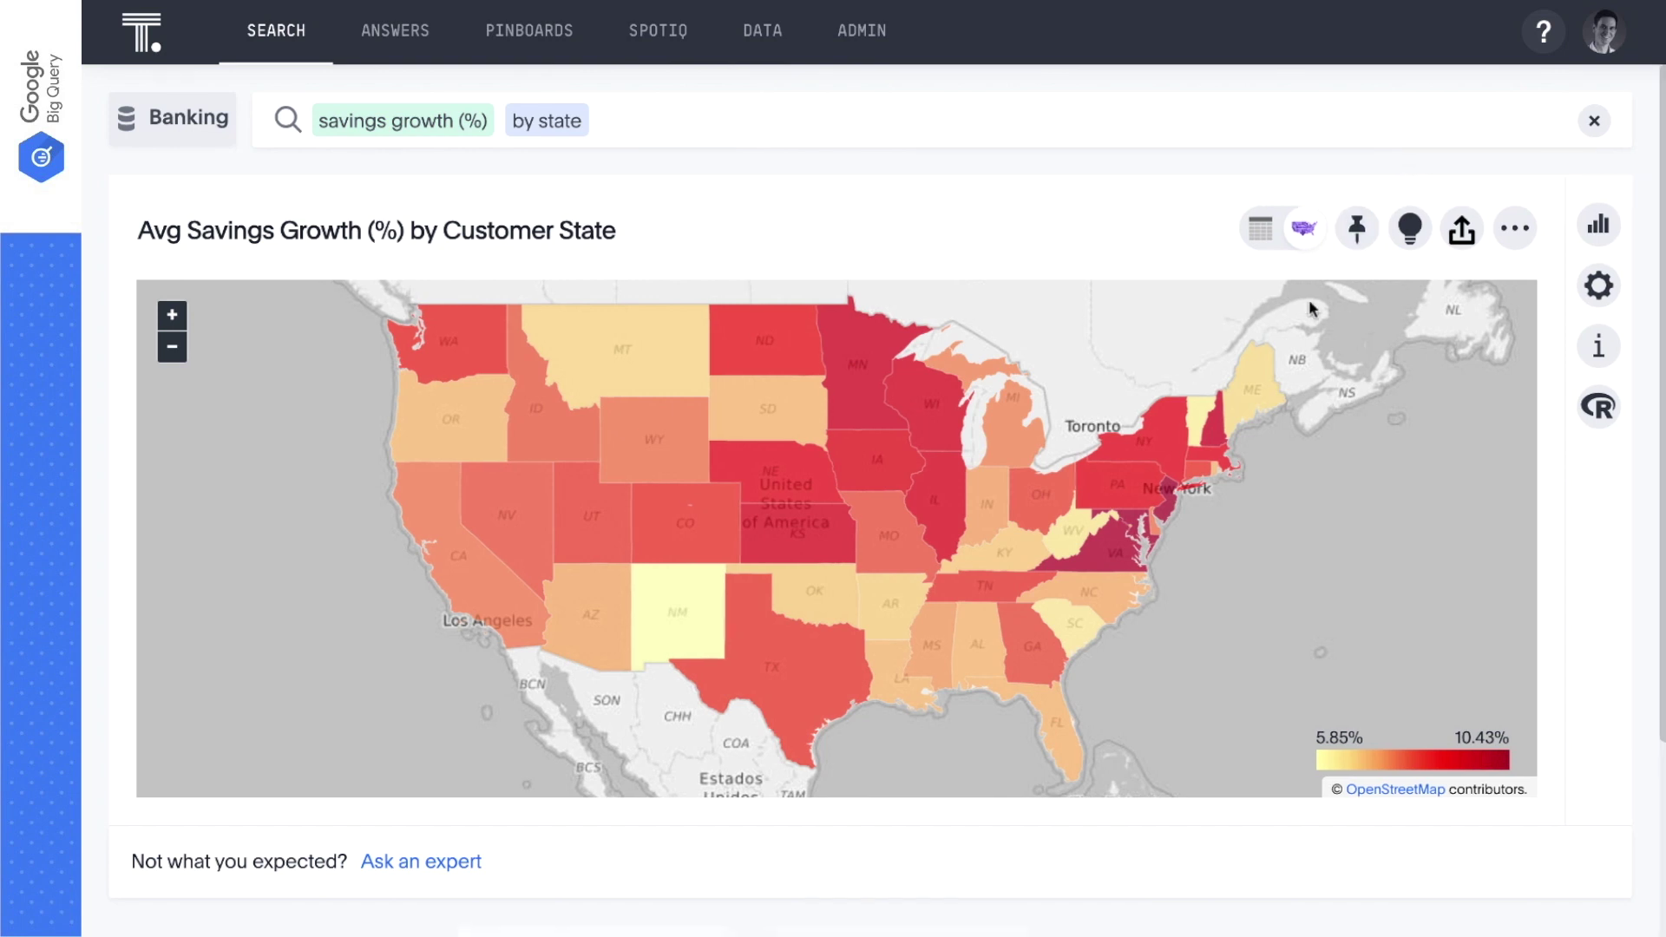
# Drill down on New Jersey by County
pyautogui.moveTo(1172, 512)
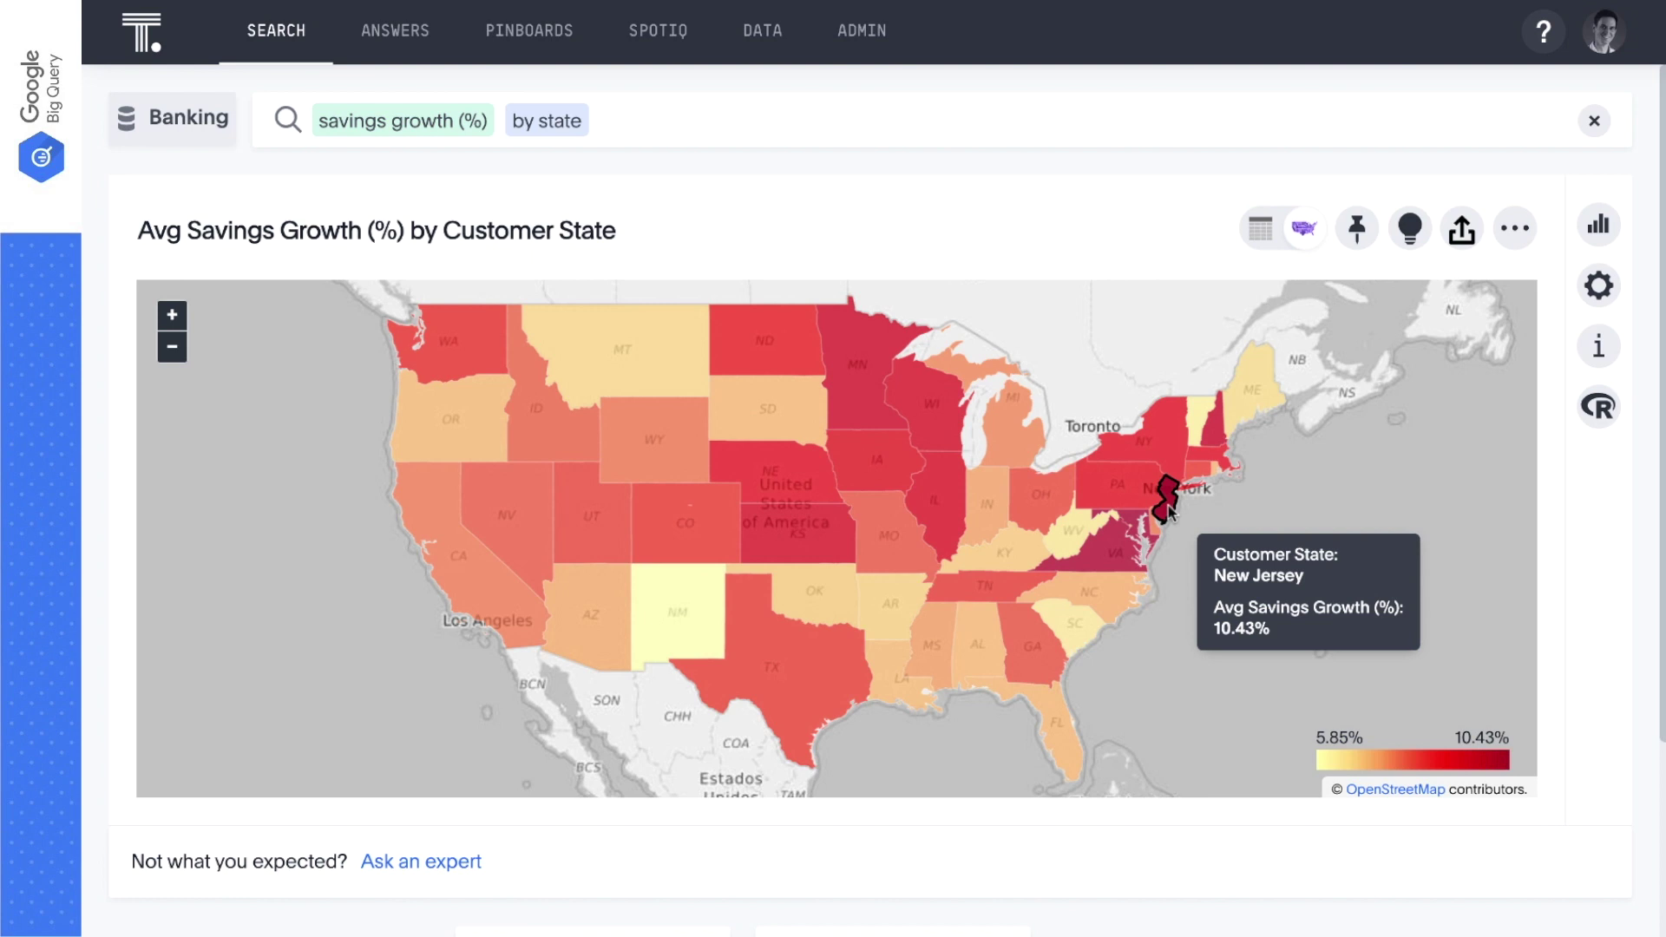
pyautogui.rightClick(1169, 511)
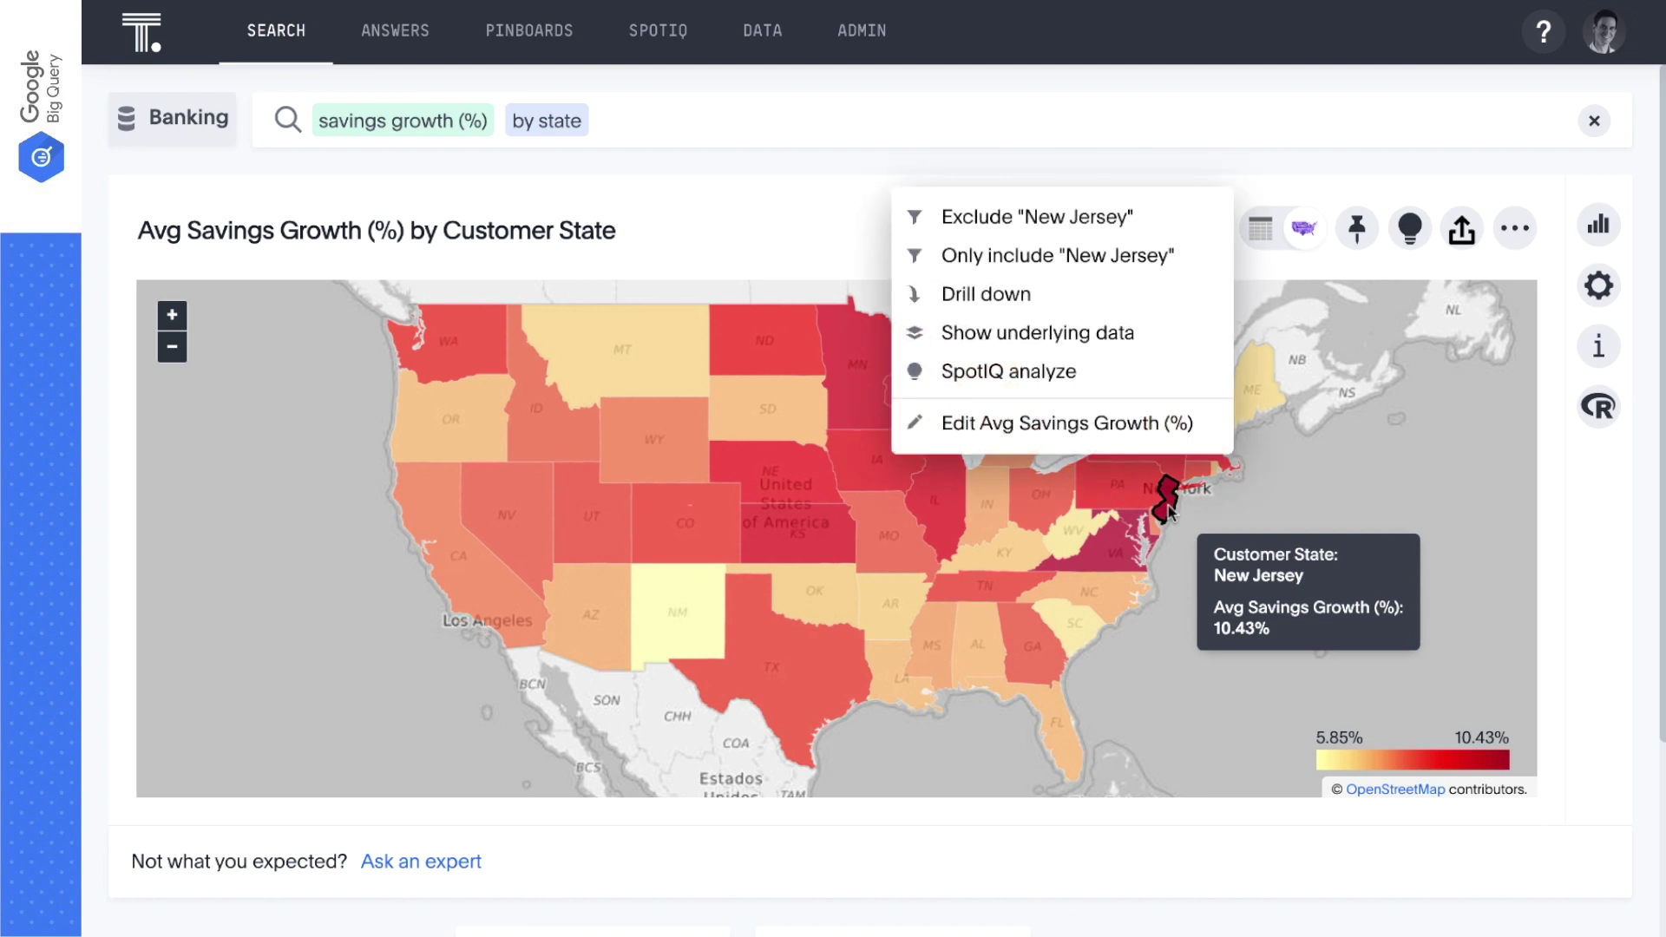
pyautogui.click(1123, 305)
pyautogui.write('count')
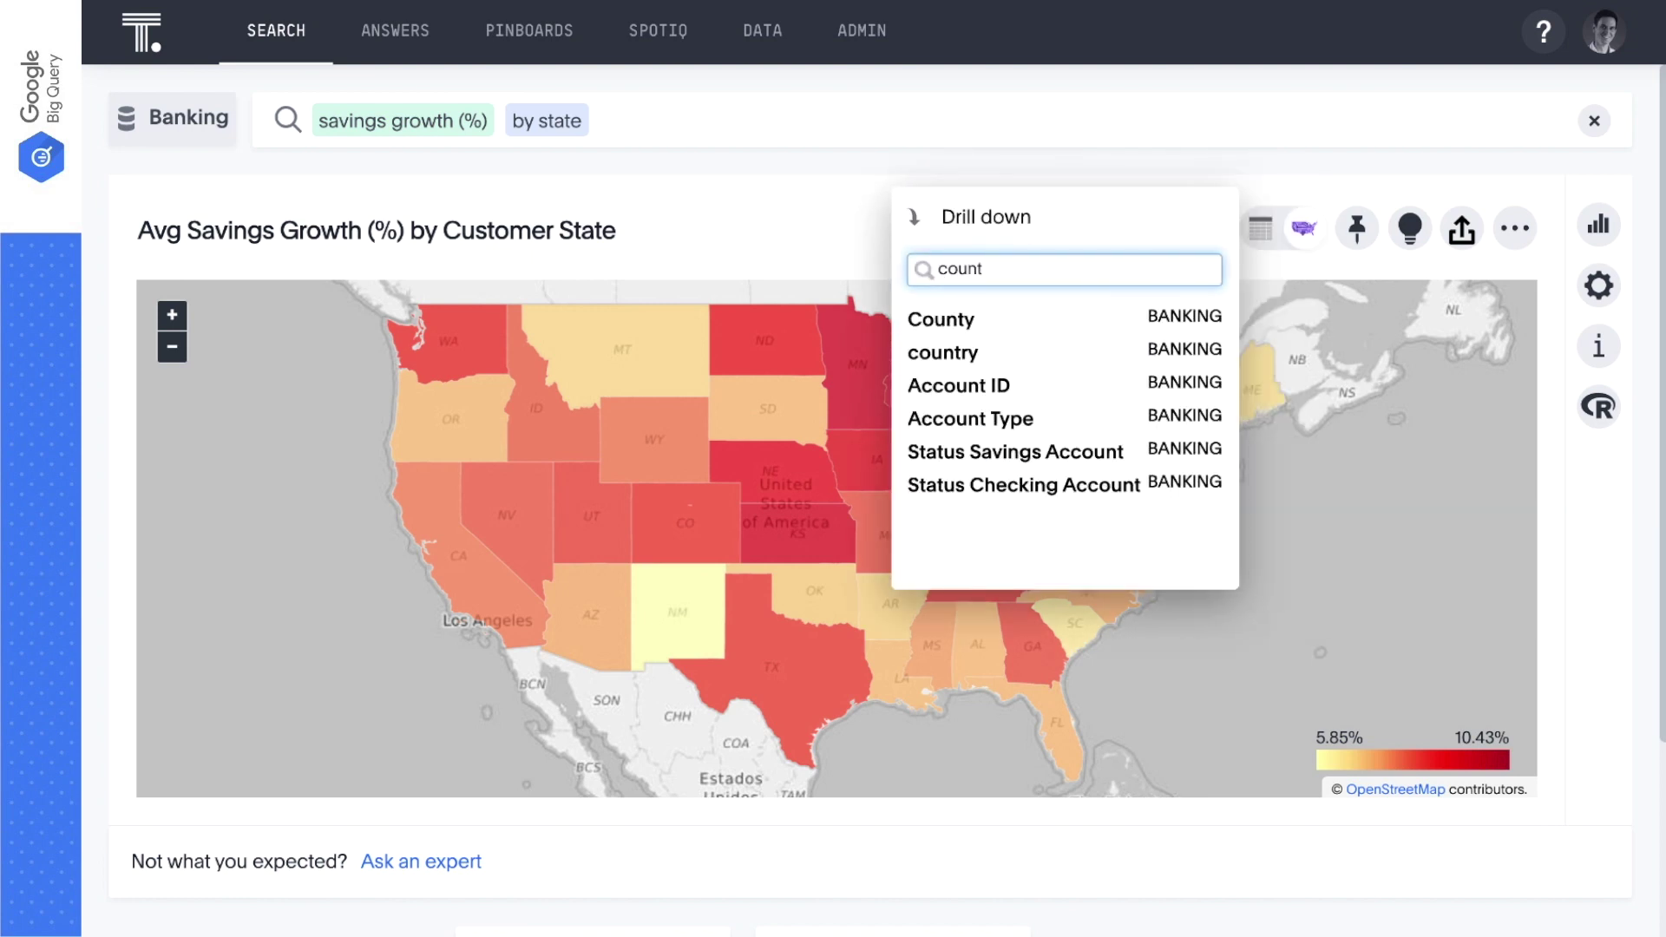
pyautogui.click(1119, 319)
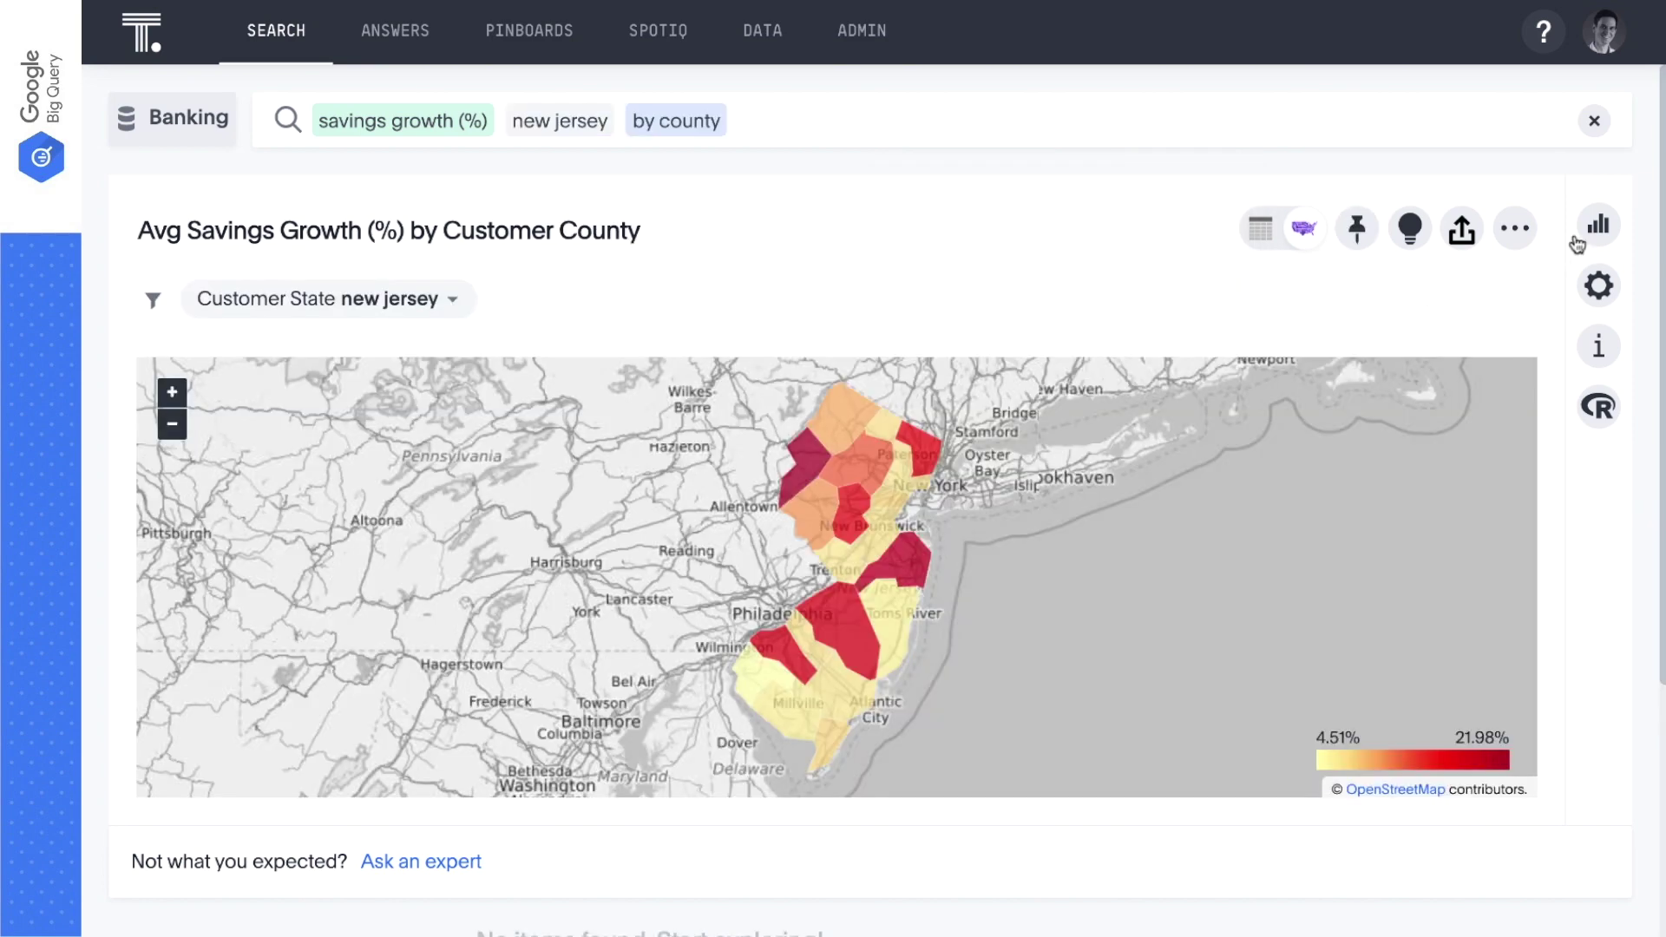
# Display the county breakdown as a column chart
pyautogui.click(1598, 226)
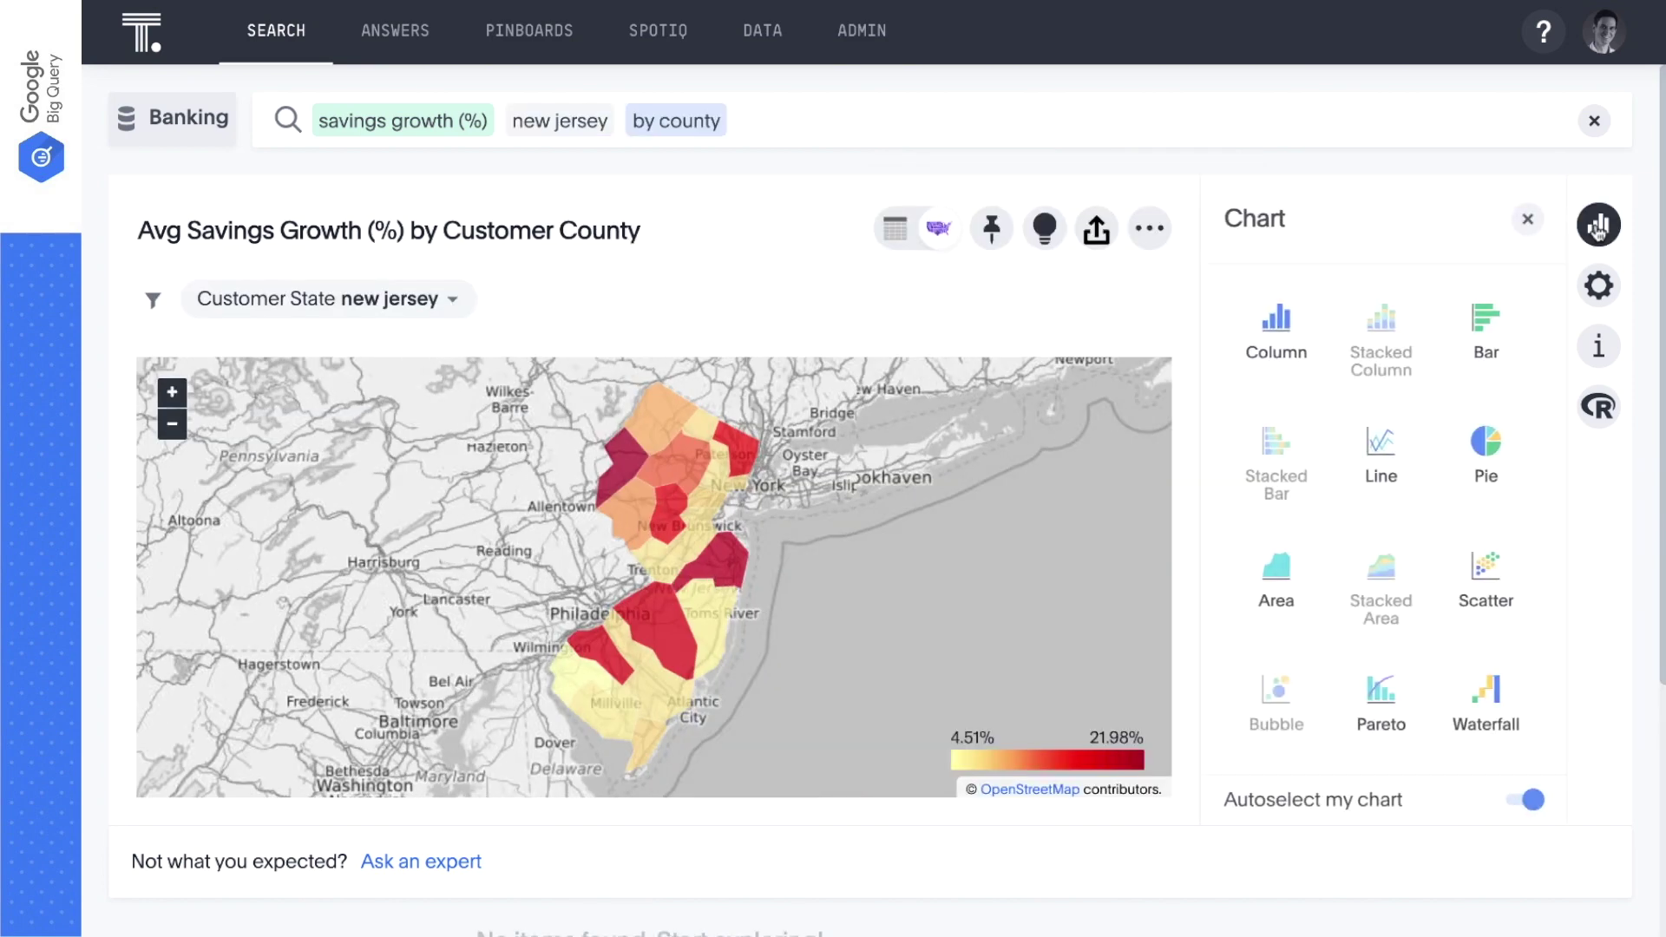
pyautogui.click(1282, 349)
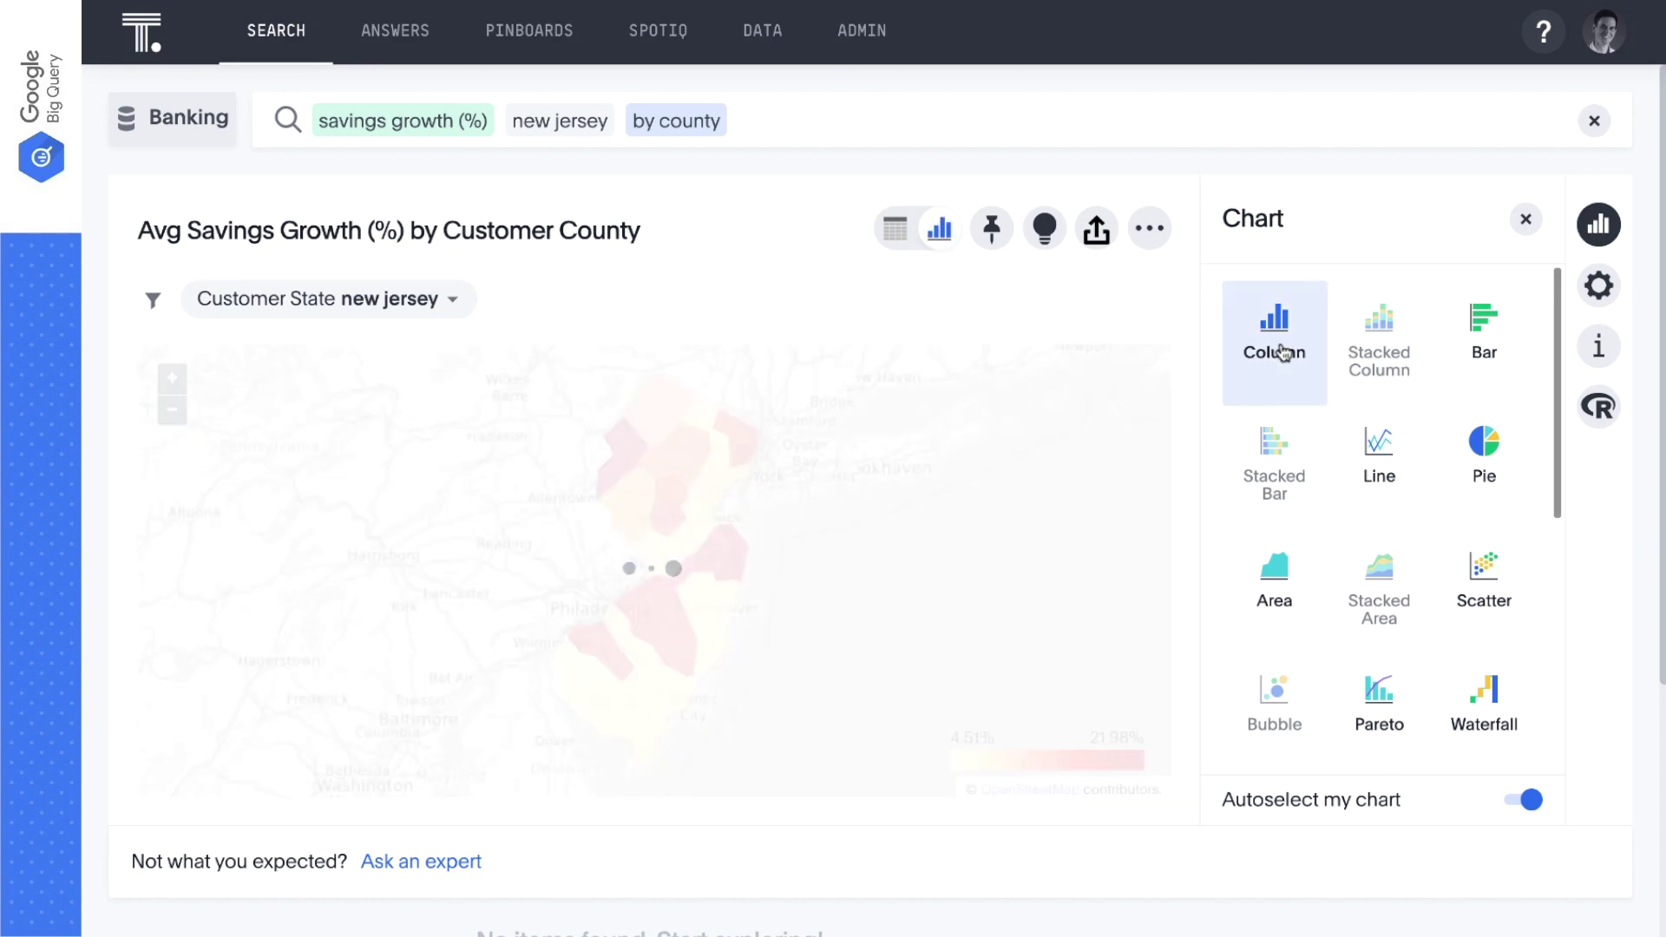
pyautogui.click(1525, 218)
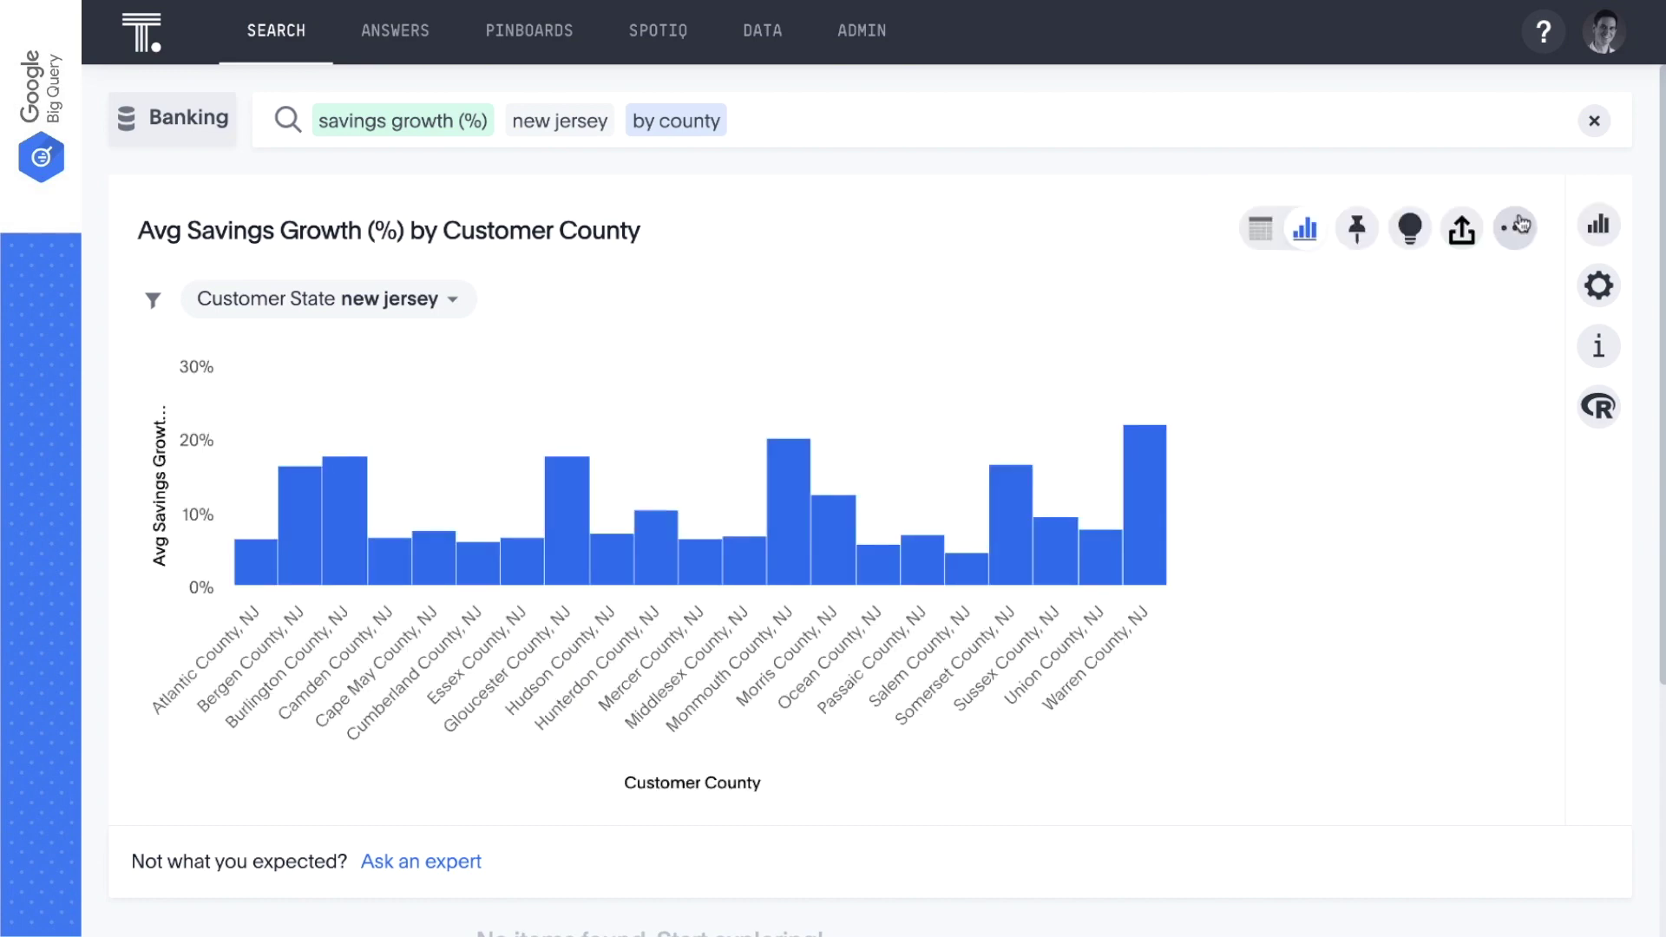
# Add 'has savings account top 10' to the search to keep the top 10 counties
pyautogui.click(1425, 127)
pyautogui.write('has sa')
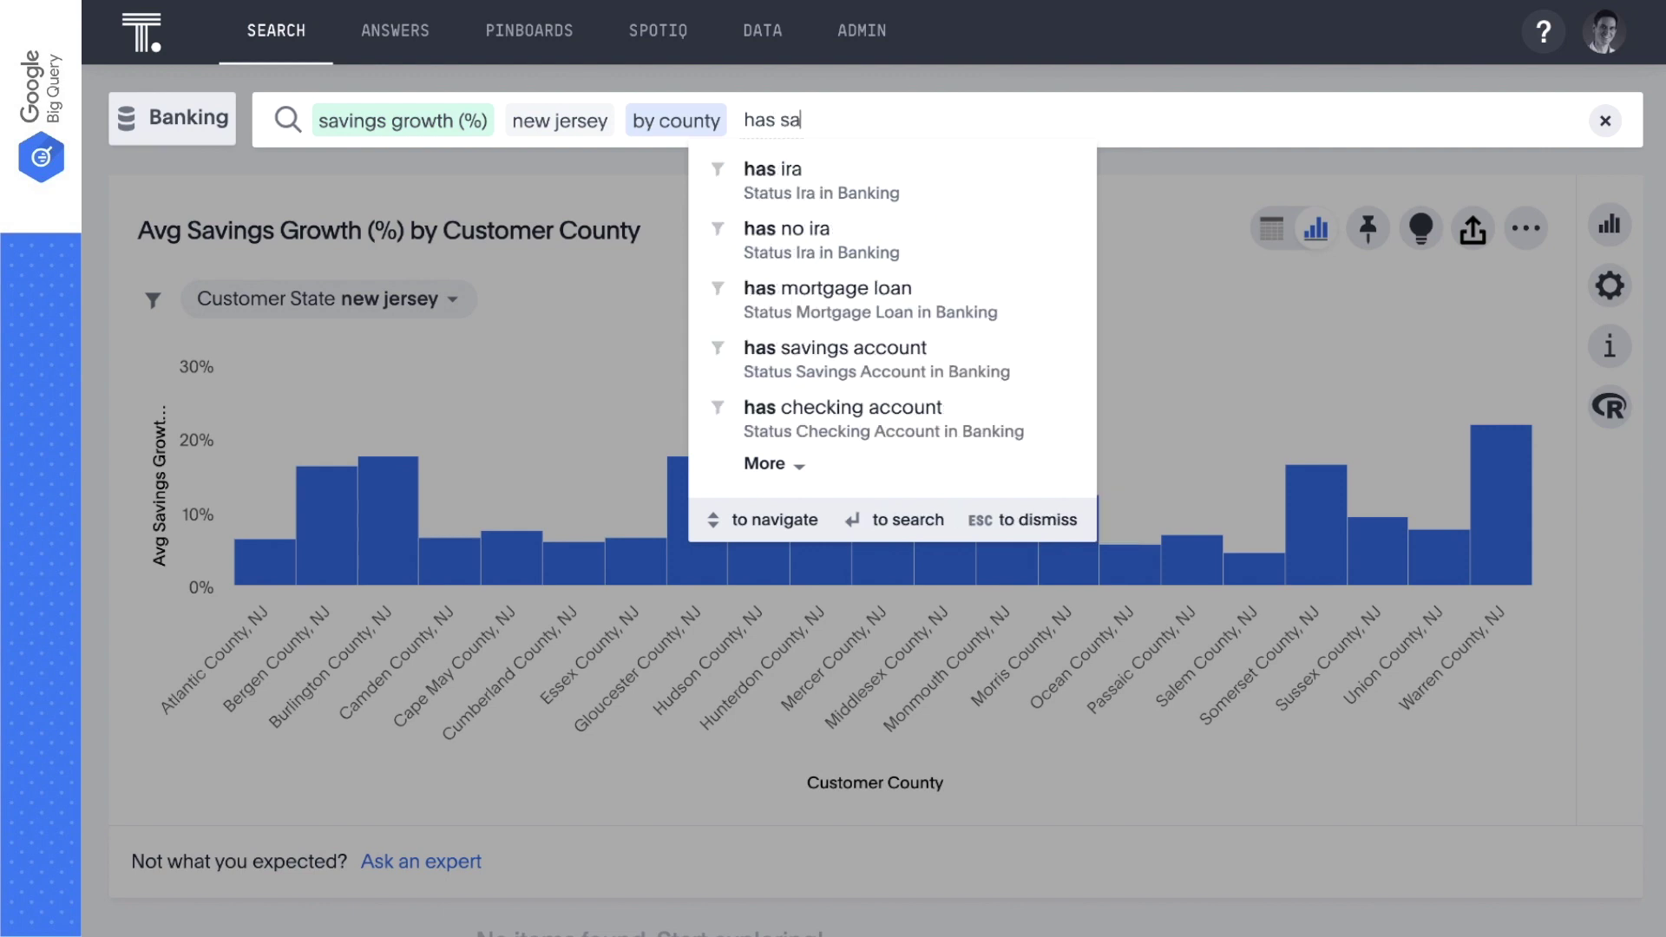
pyautogui.write('vings account top 10')
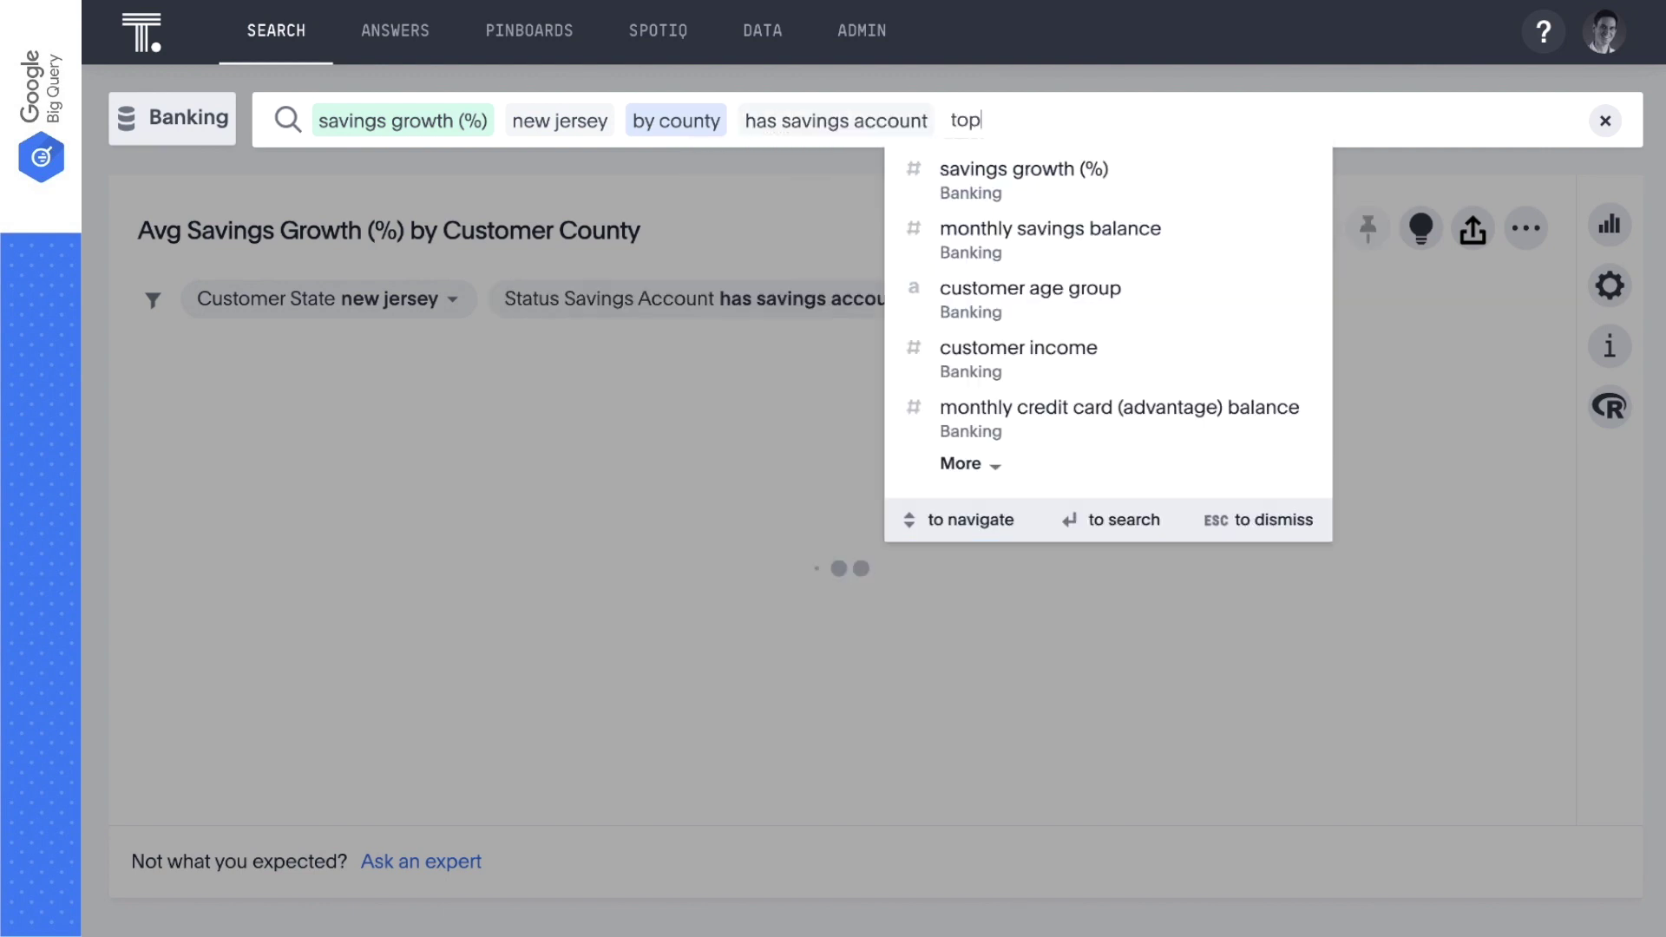
pyautogui.press('Return')
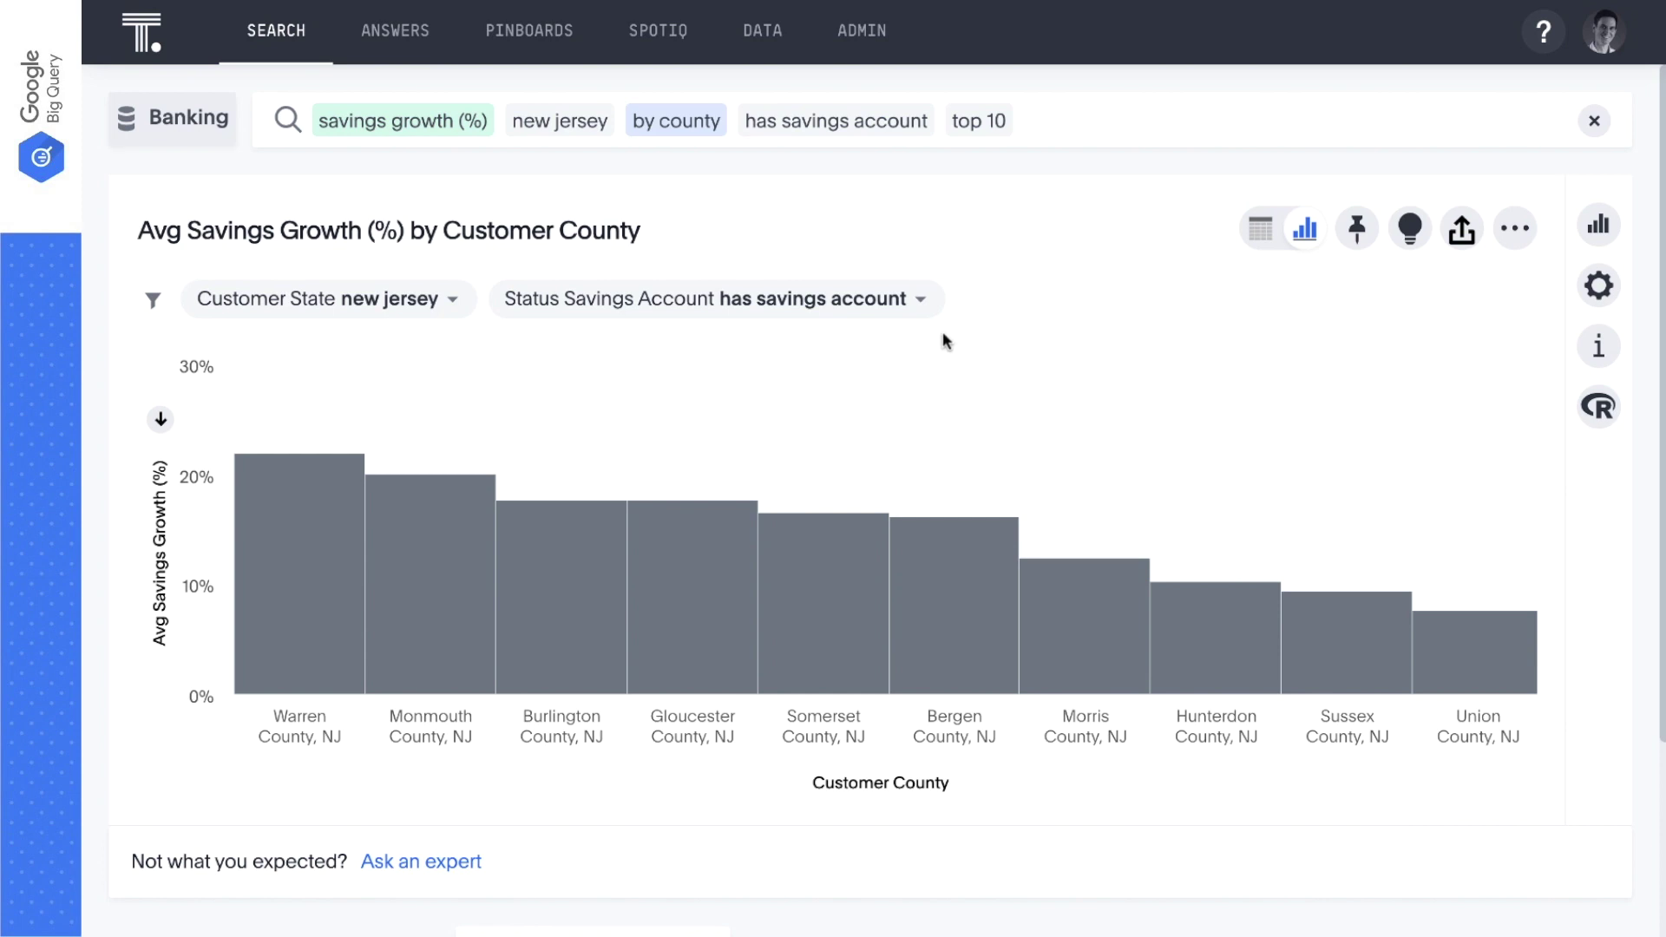
# Drill down on the Burlington County bar by Customer ID
pyautogui.rightClick(603, 525)
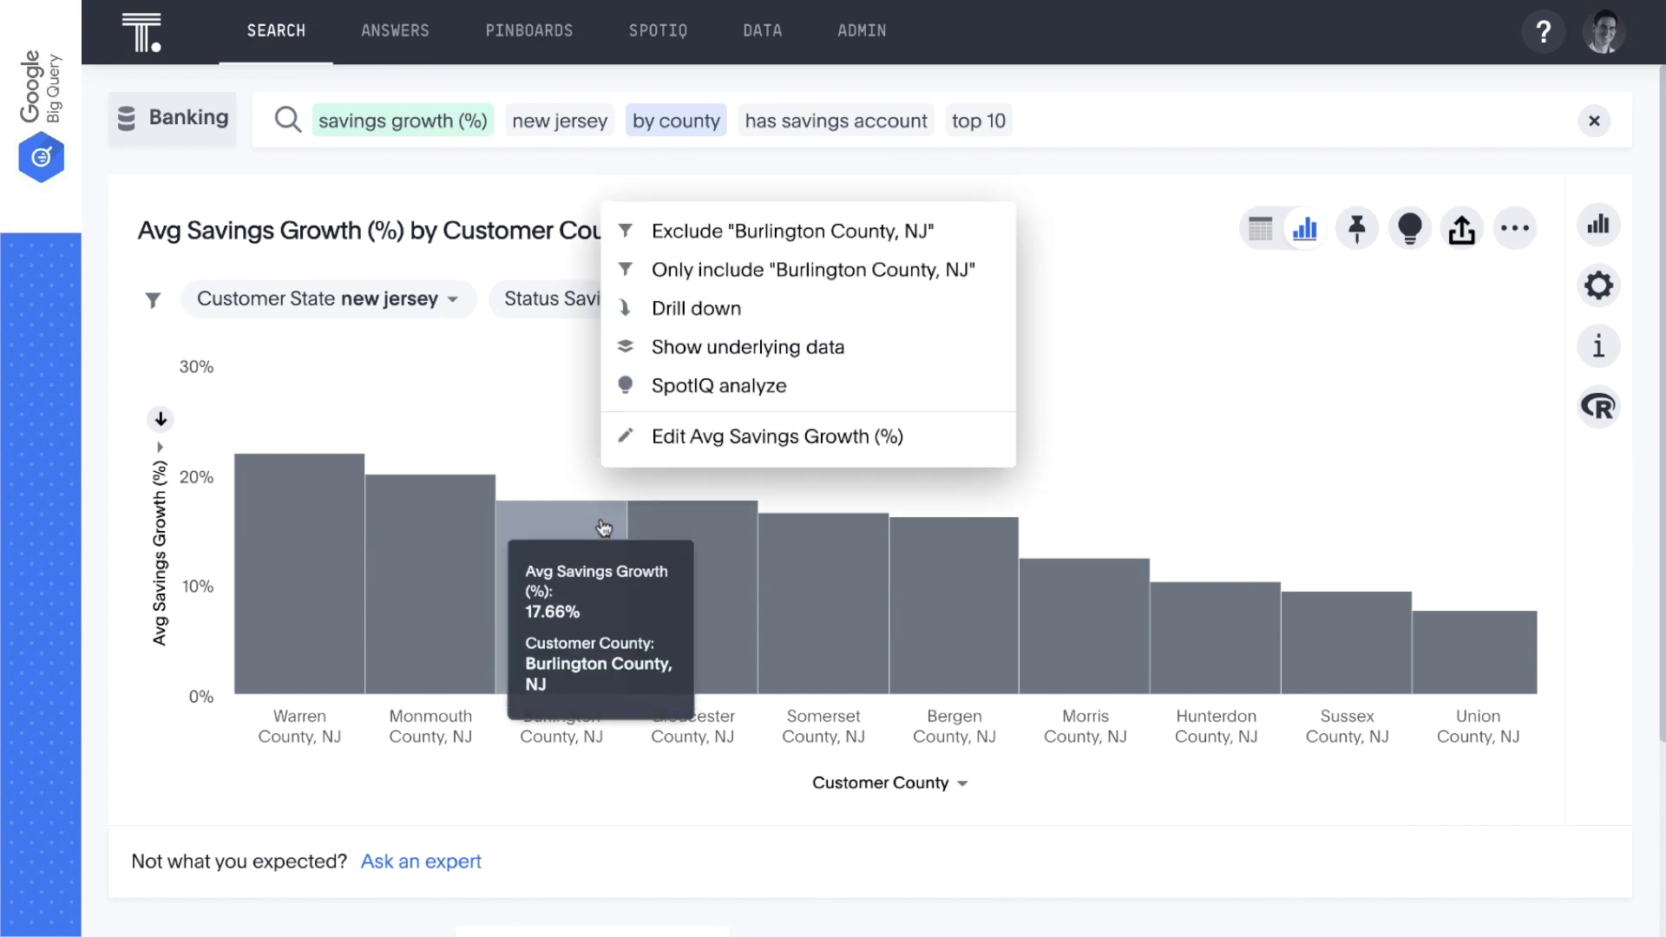
pyautogui.click(698, 308)
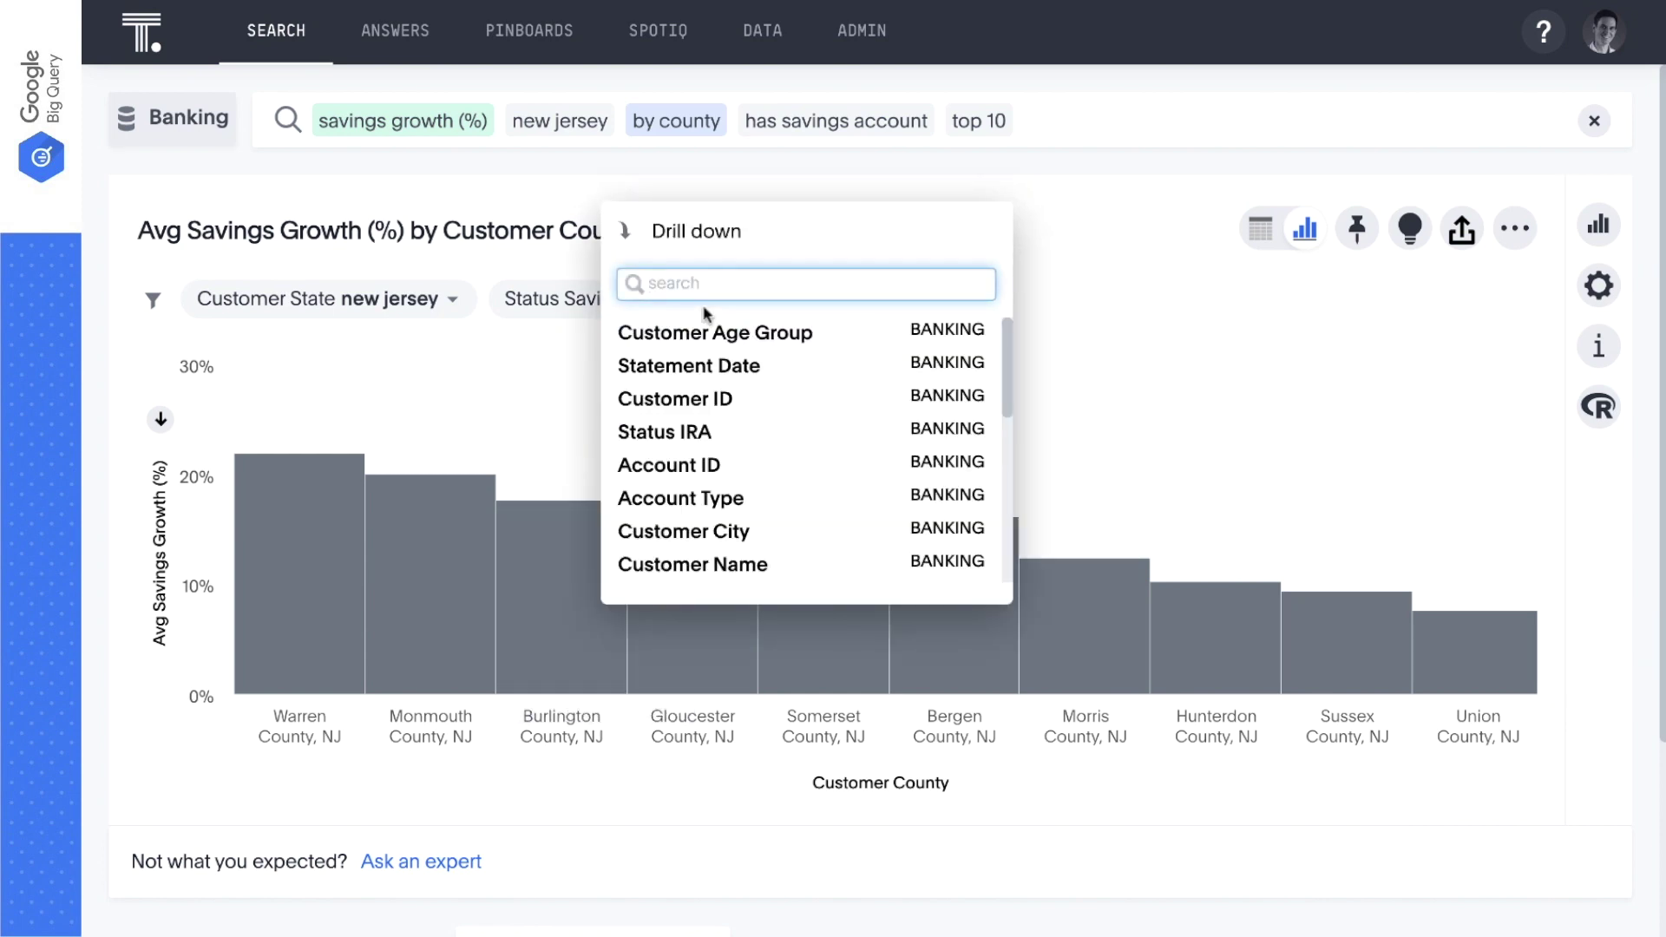
pyautogui.click(699, 396)
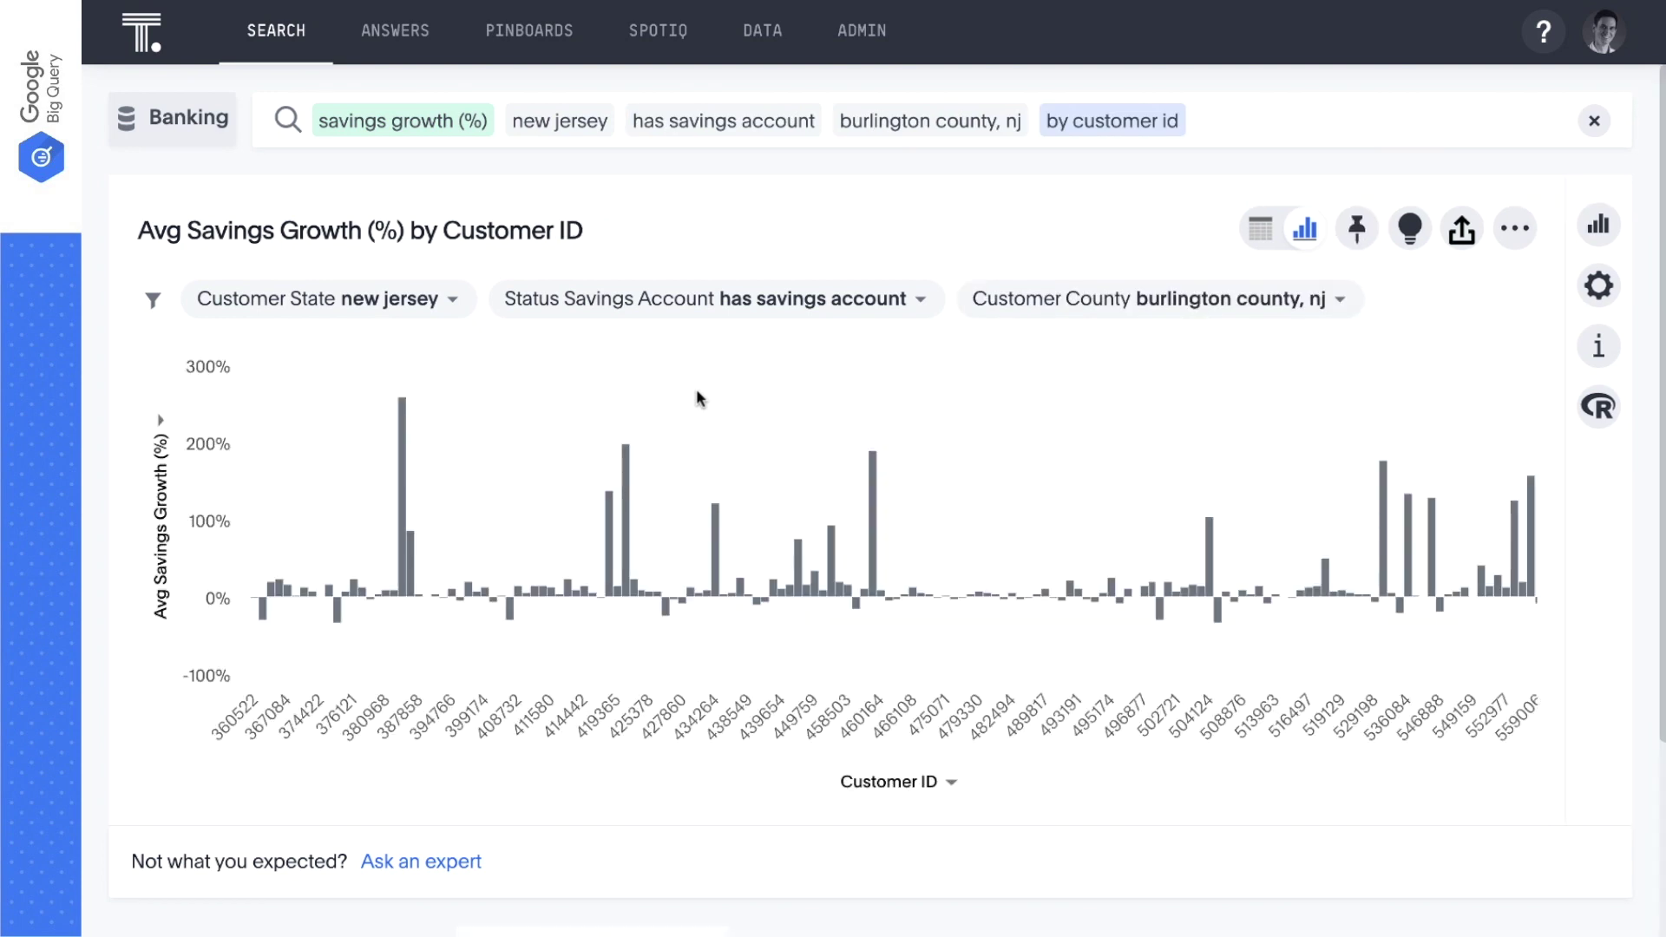
# Add the 'has no checking account' filter to the search
pyautogui.click(1228, 128)
pyautogui.write('has no ch')
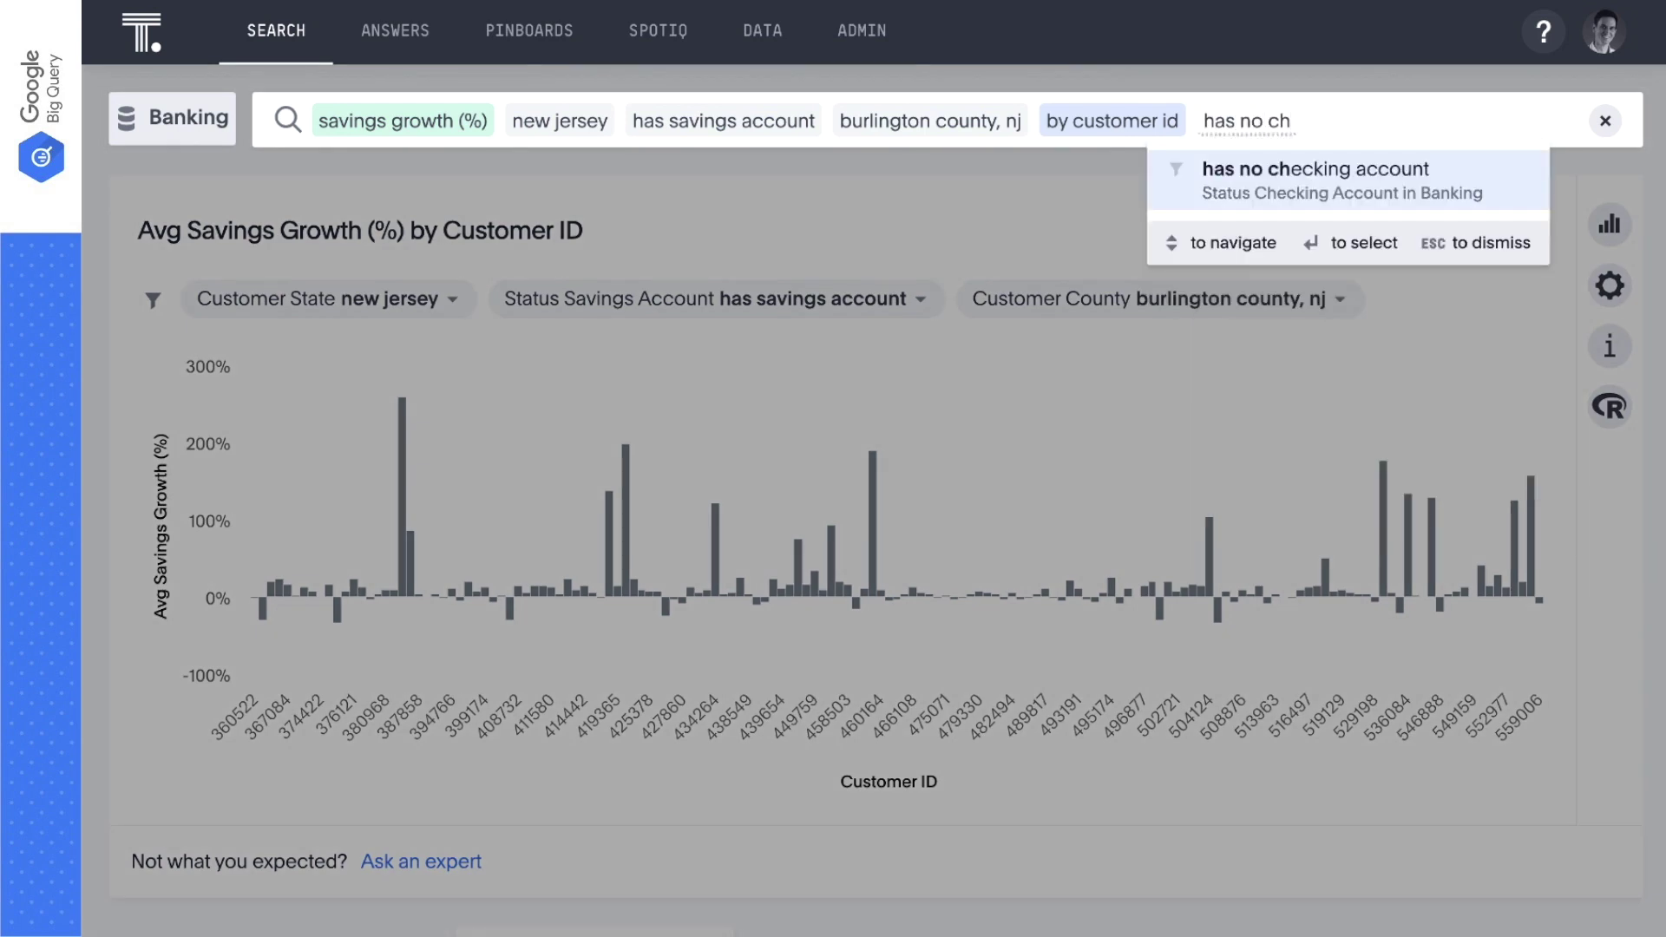
pyautogui.press('Return')
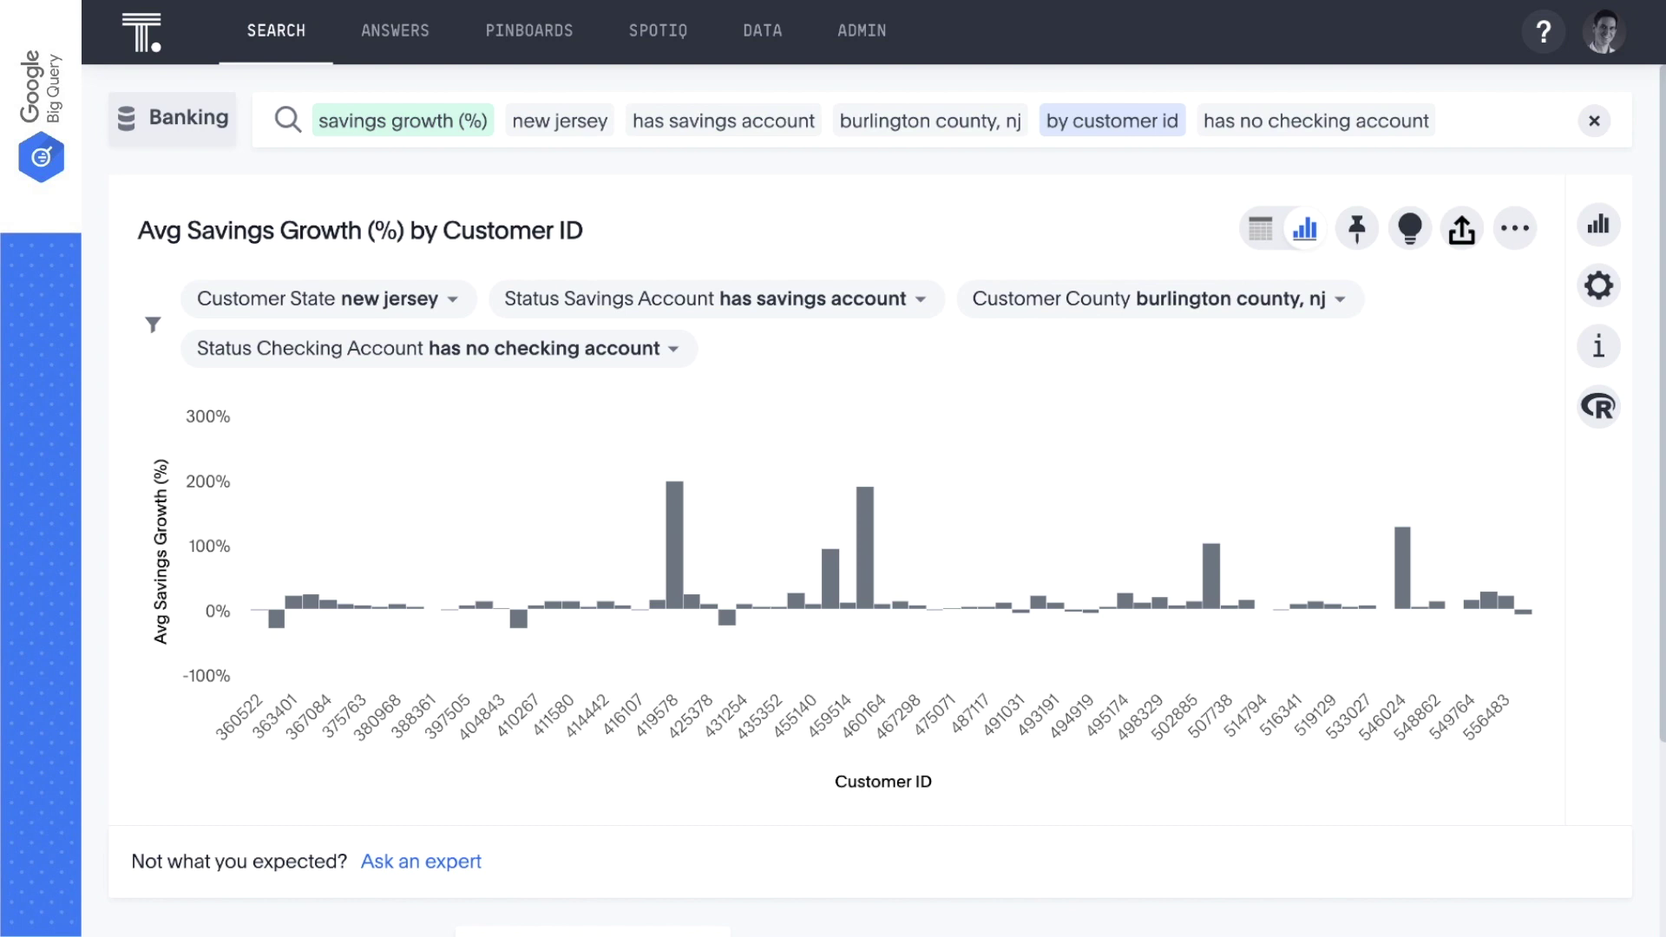
# Show results as a table with name, monthly savings balance, and customer credit score >= 750
pyautogui.click(1262, 232)
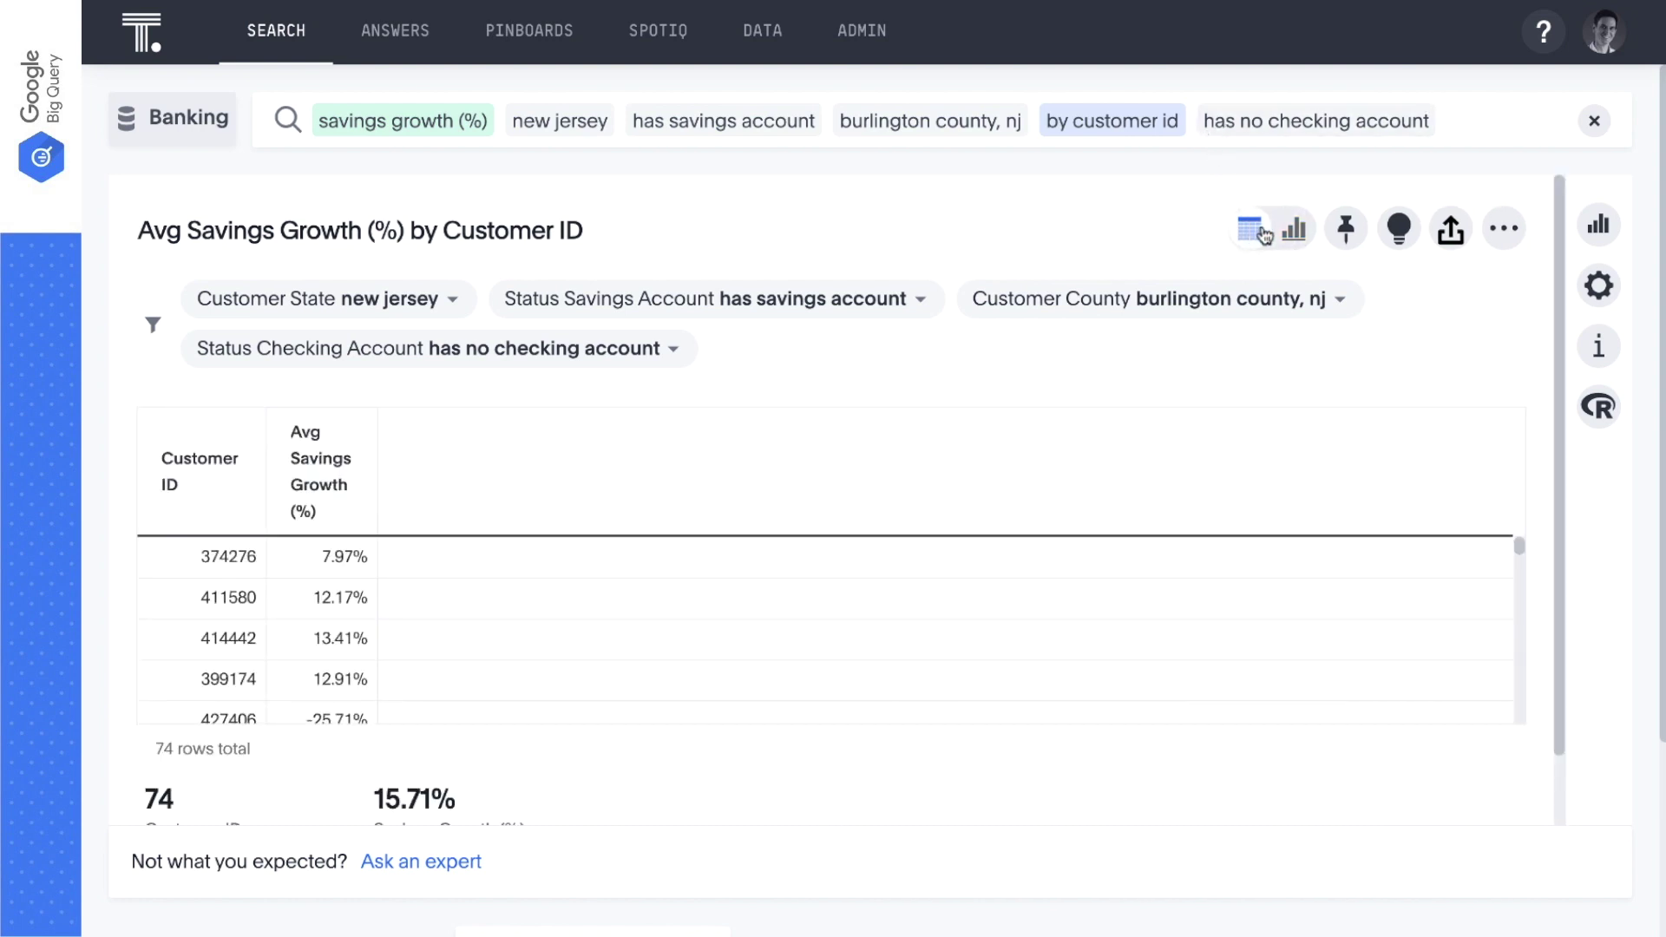
pyautogui.click(1455, 117)
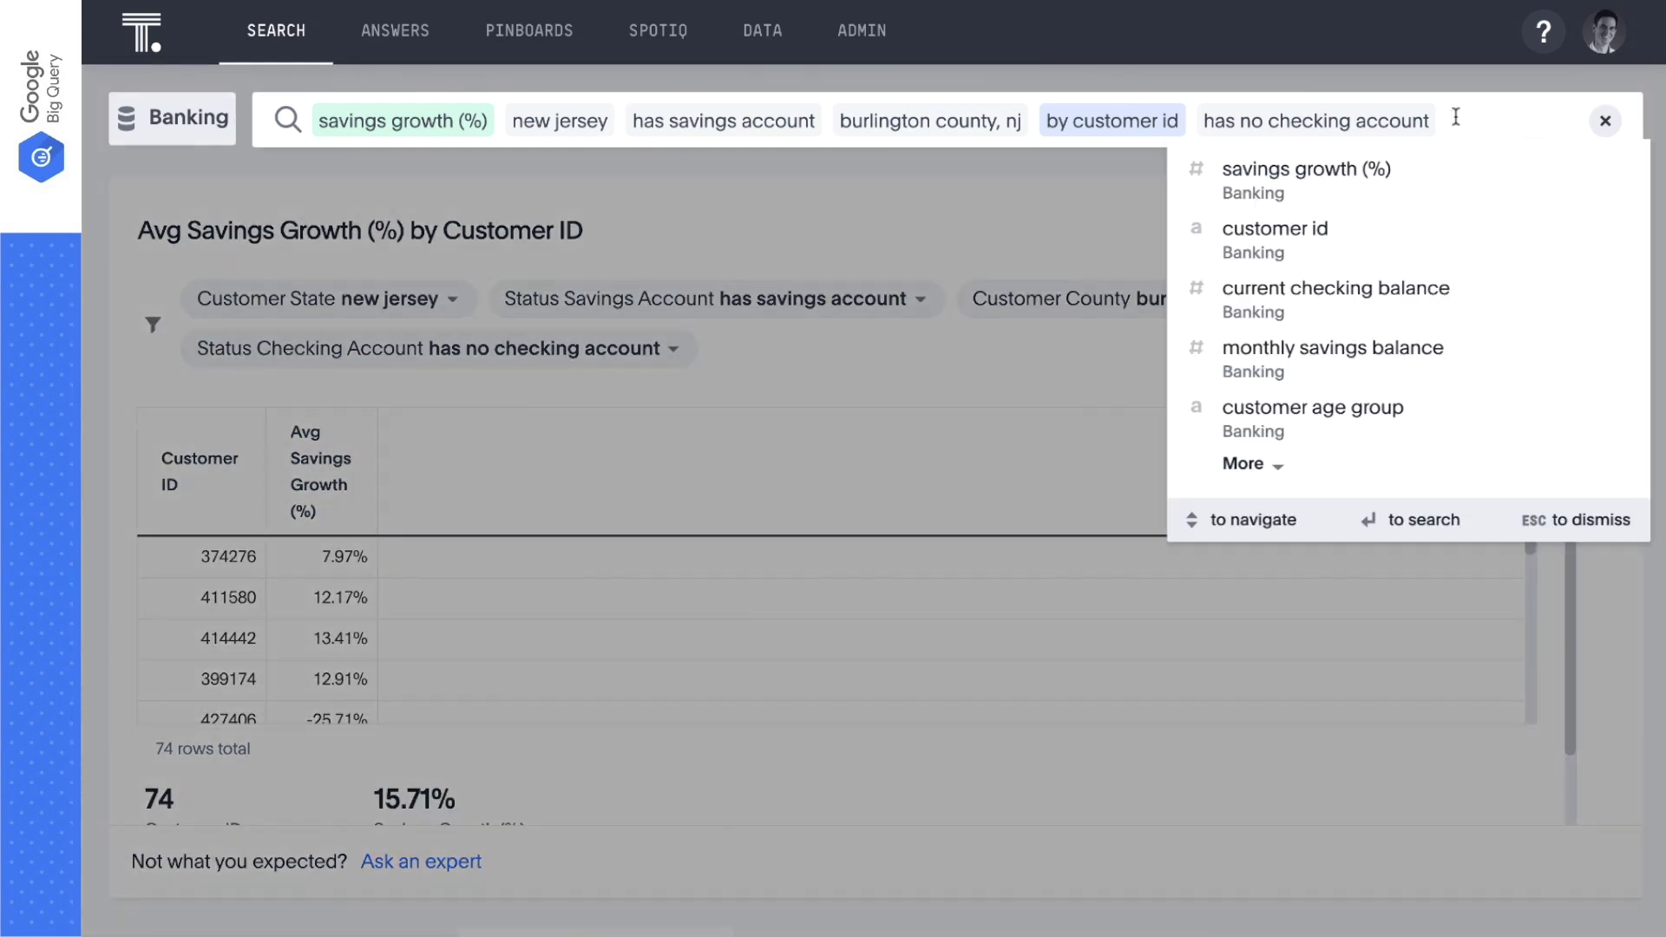
pyautogui.write('name monthly')
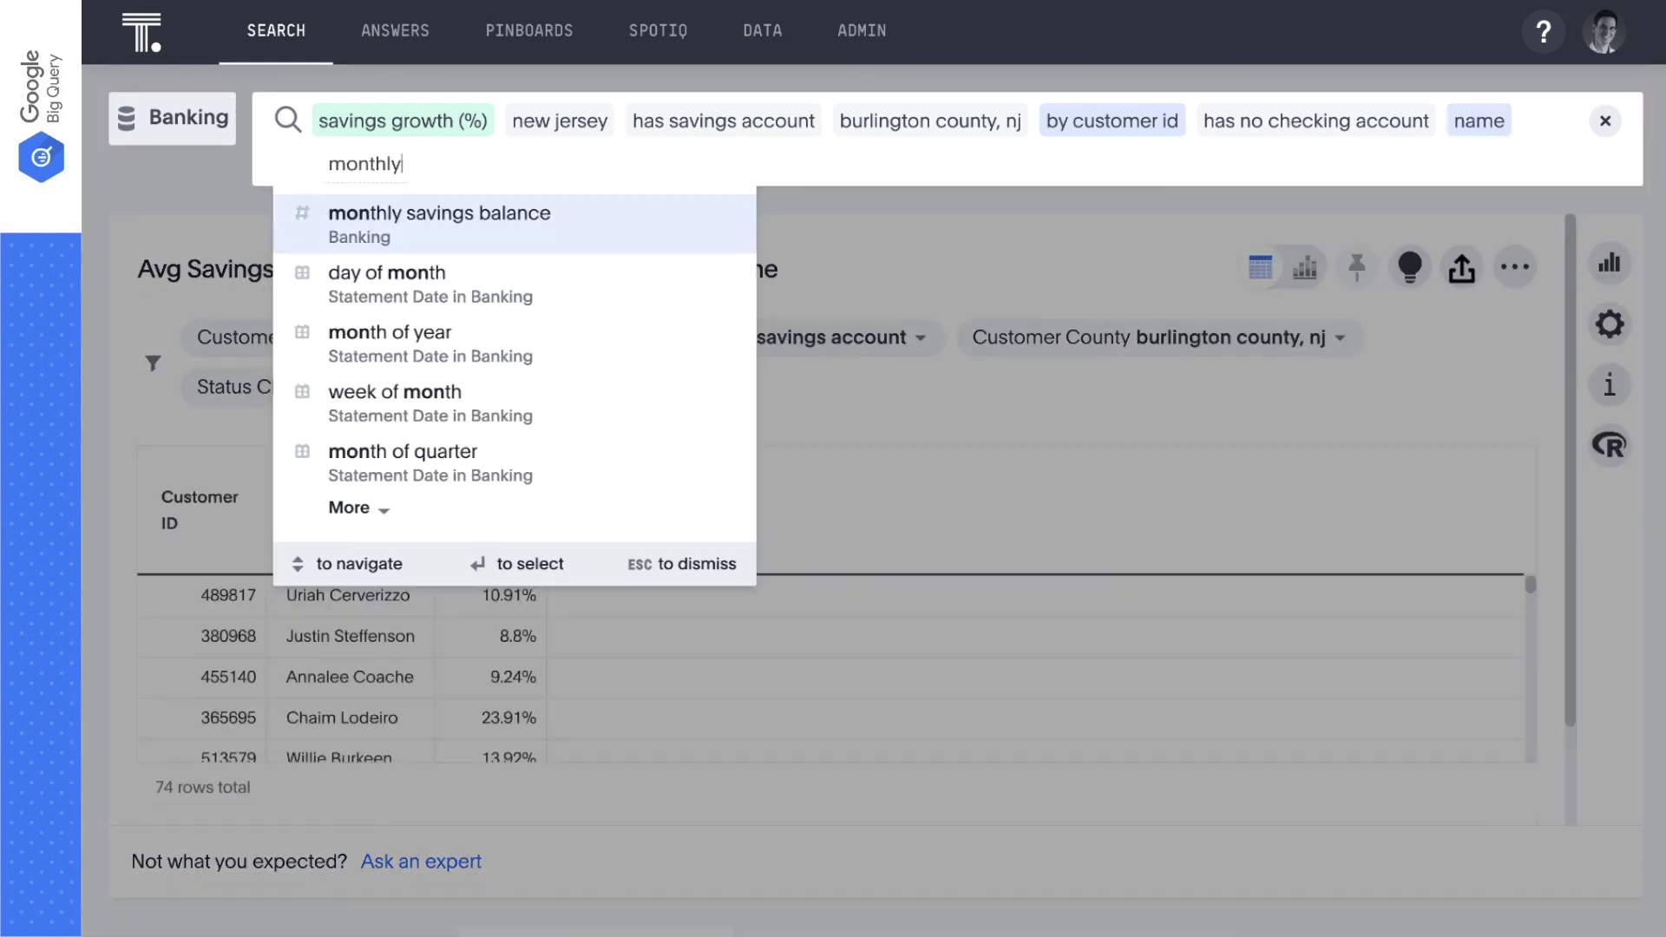
pyautogui.press('Down')
pyautogui.press('Return')
pyautogui.write('customer cre')
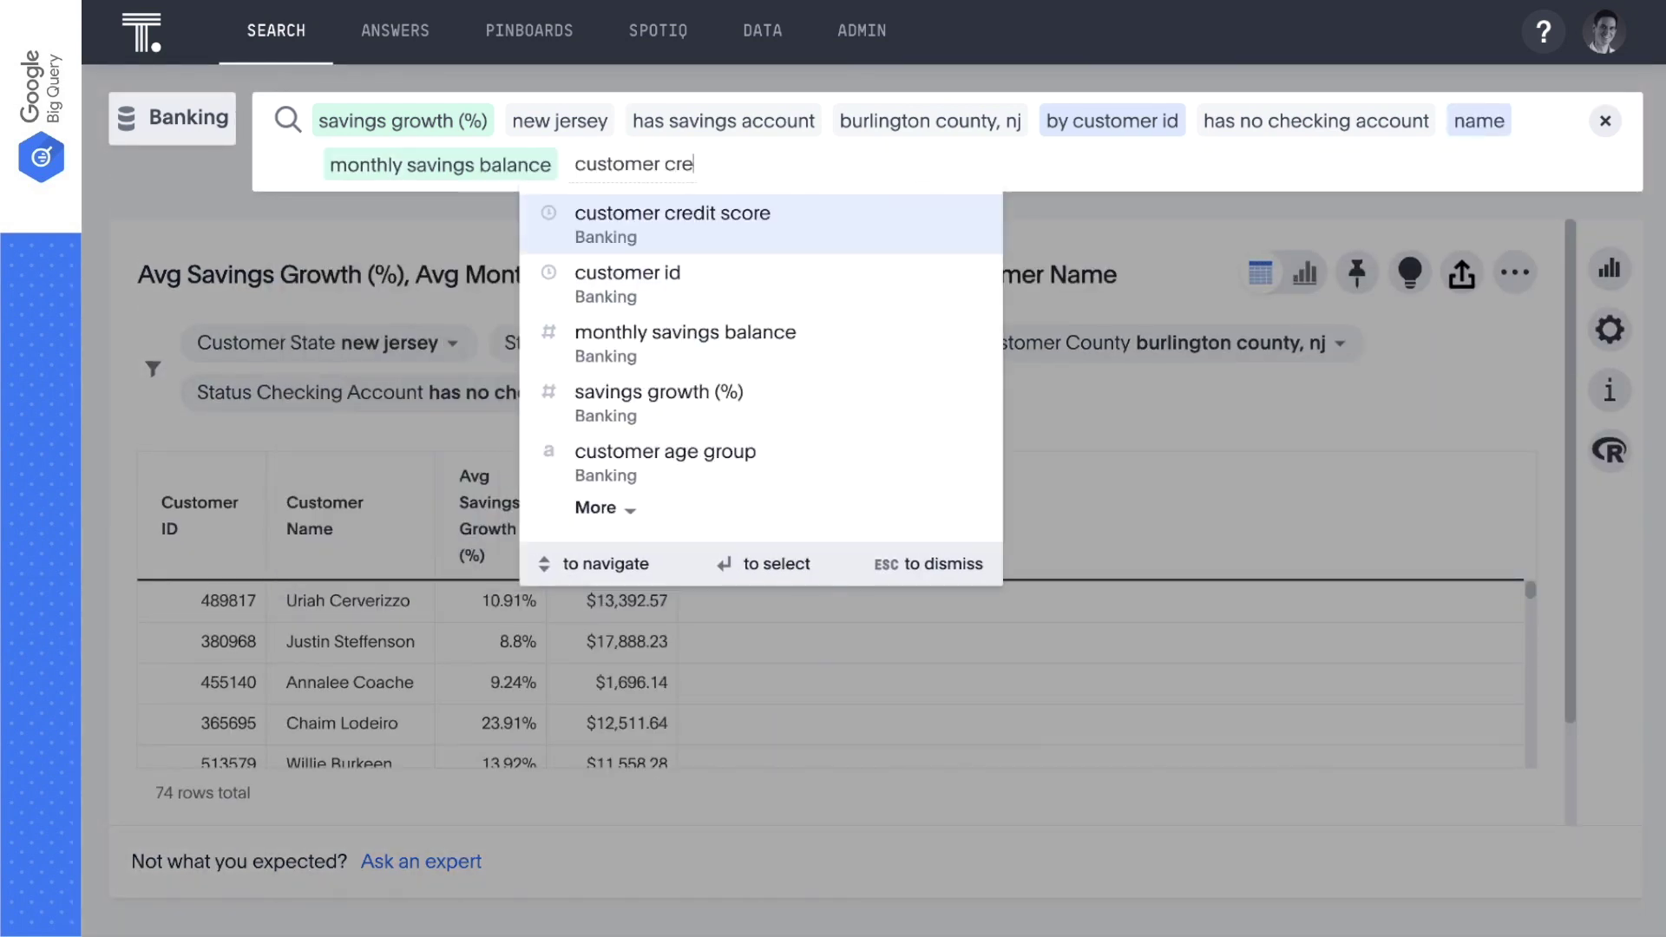
pyautogui.write('dit score >= 750')
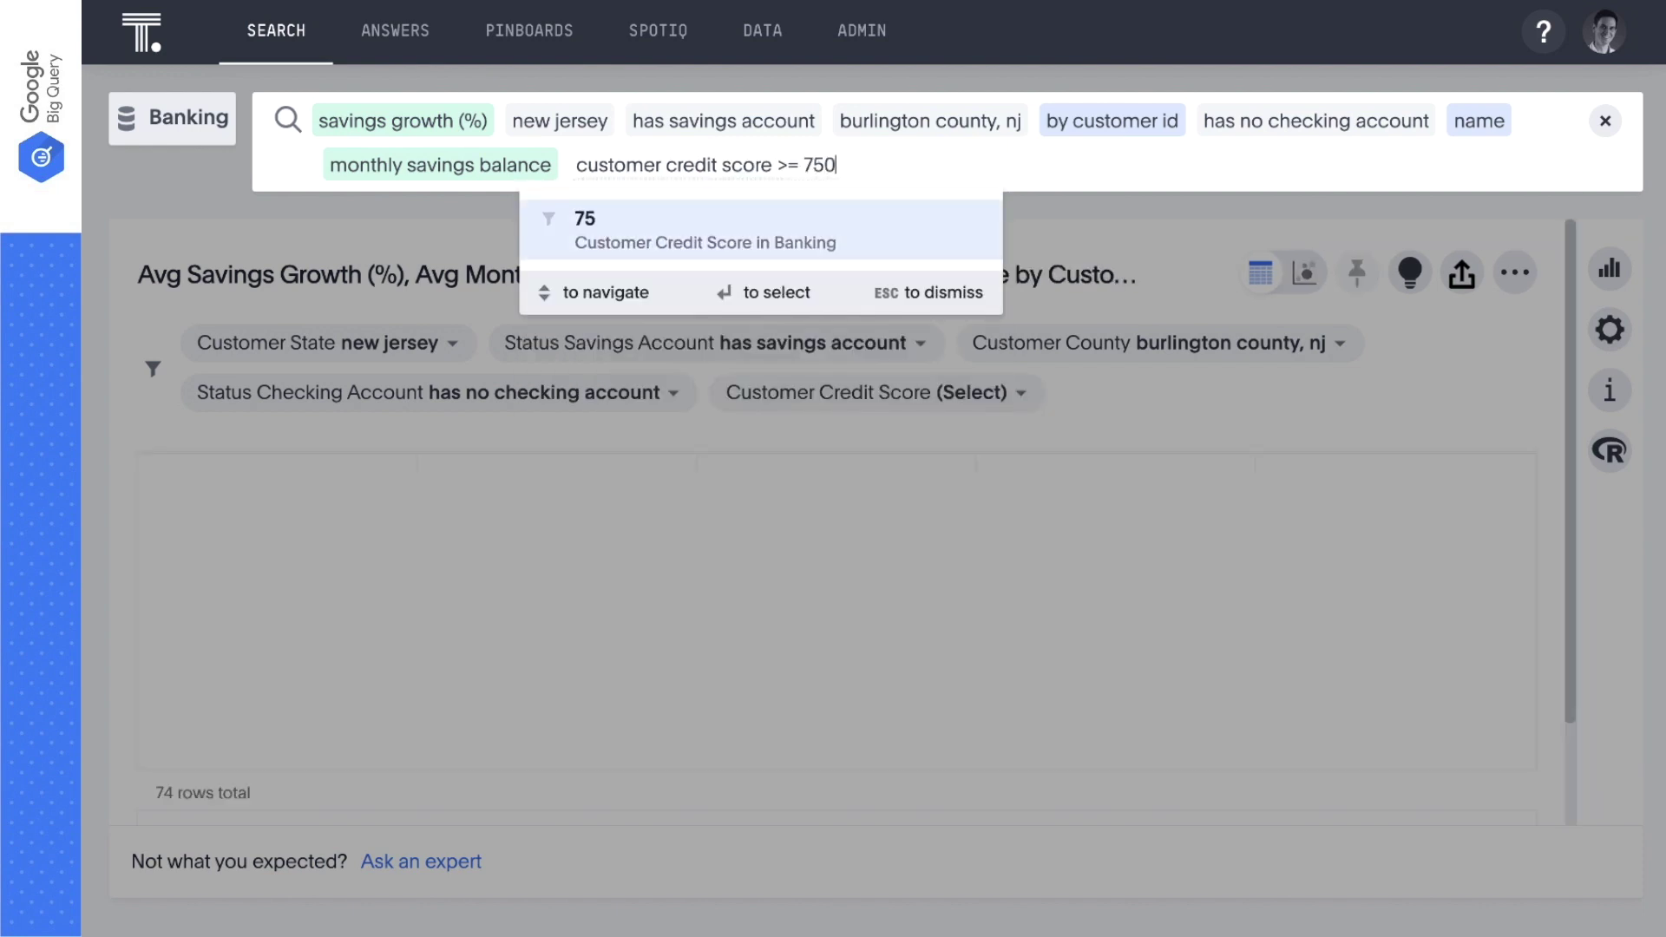
pyautogui.press('Return')
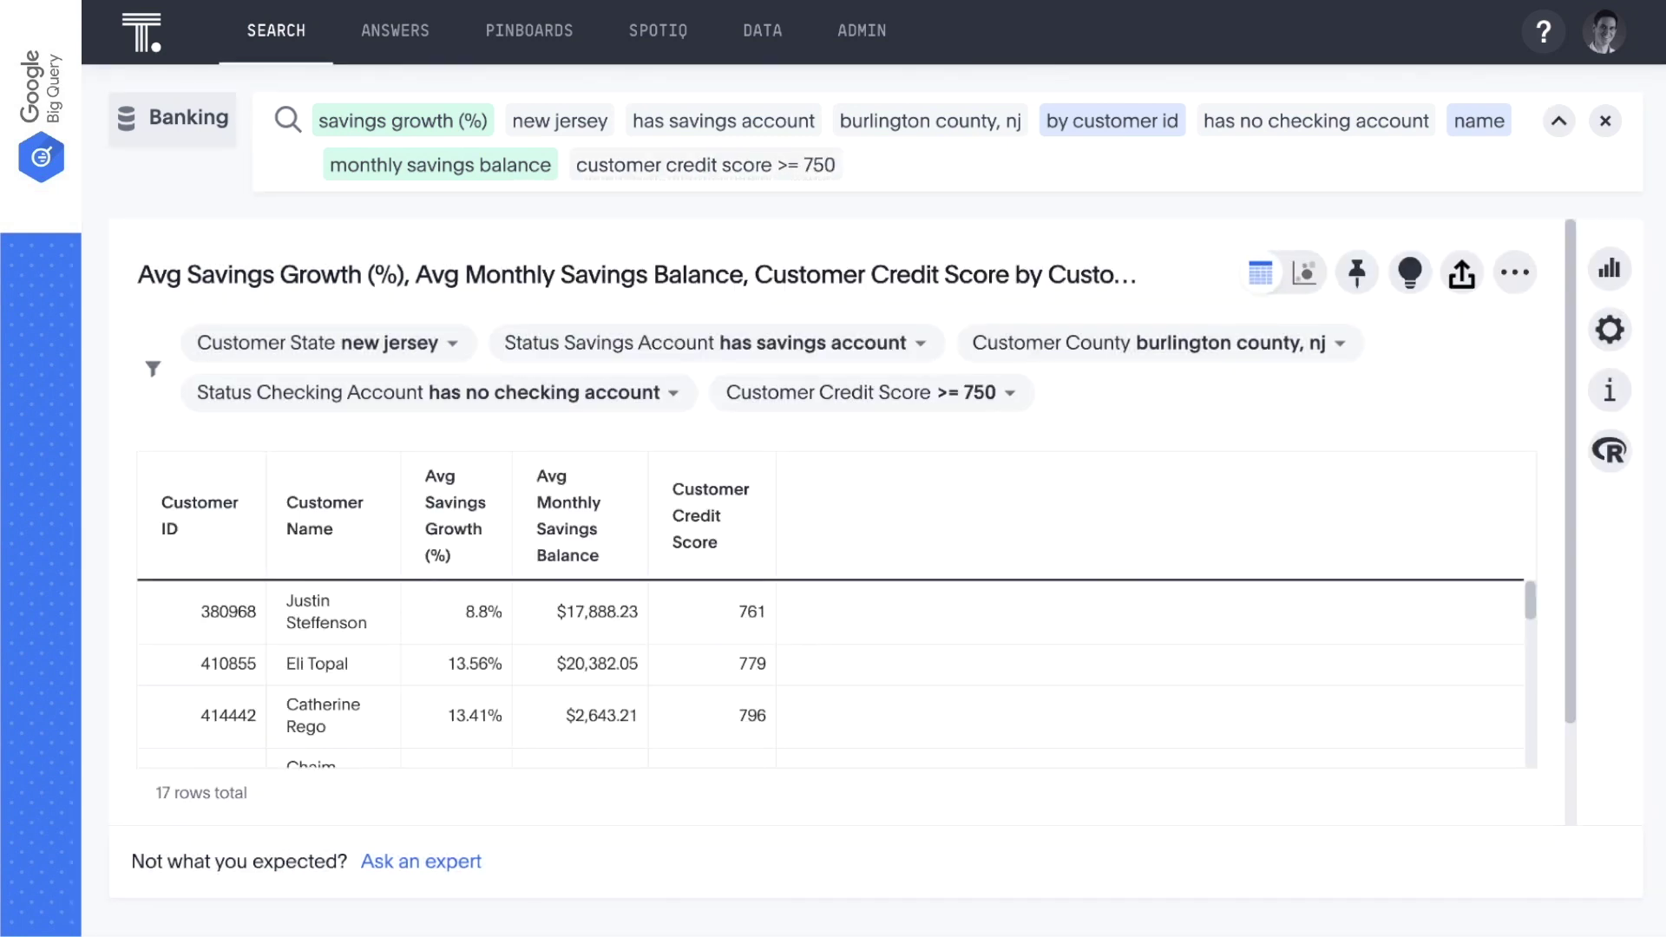